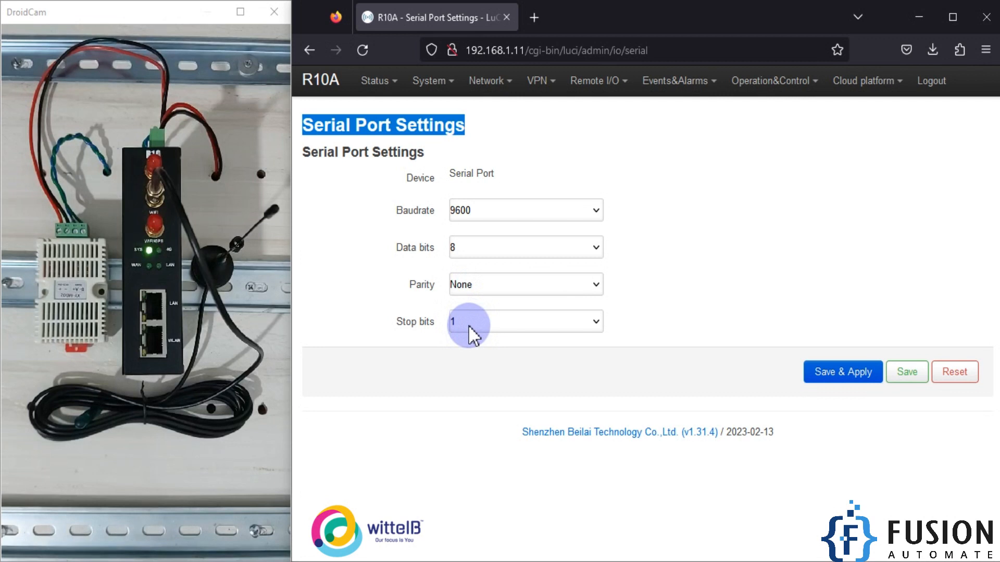
# - Check the serial port's device and communication parameters, and save and apply the serial port settings
pyautogui.tripleClick(472, 175)
pyautogui.doubleClick(425, 179)
pyautogui.click(493, 175)
pyautogui.doubleClick(493, 175)
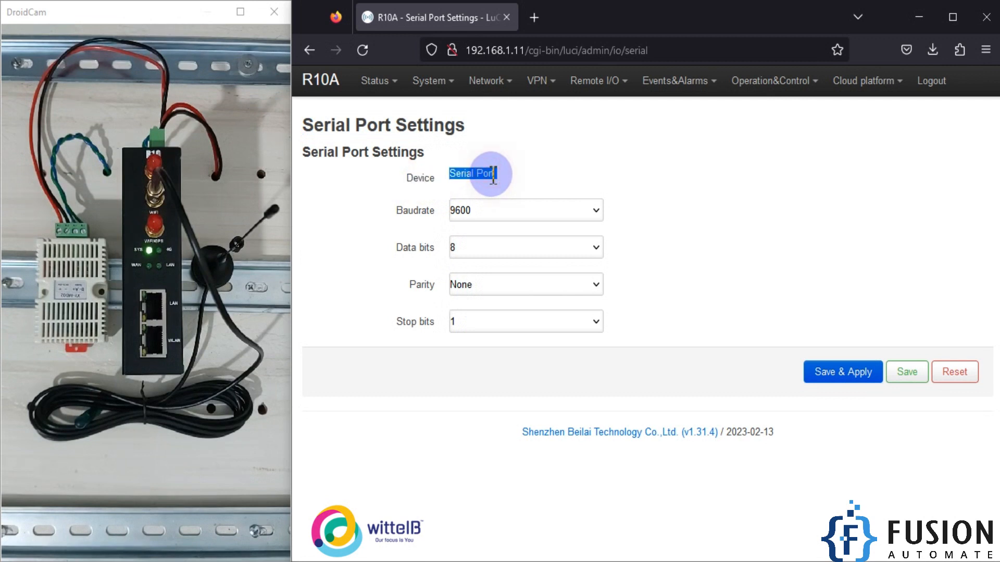
pyautogui.moveTo(493, 177); pyautogui.dragTo(442, 176)
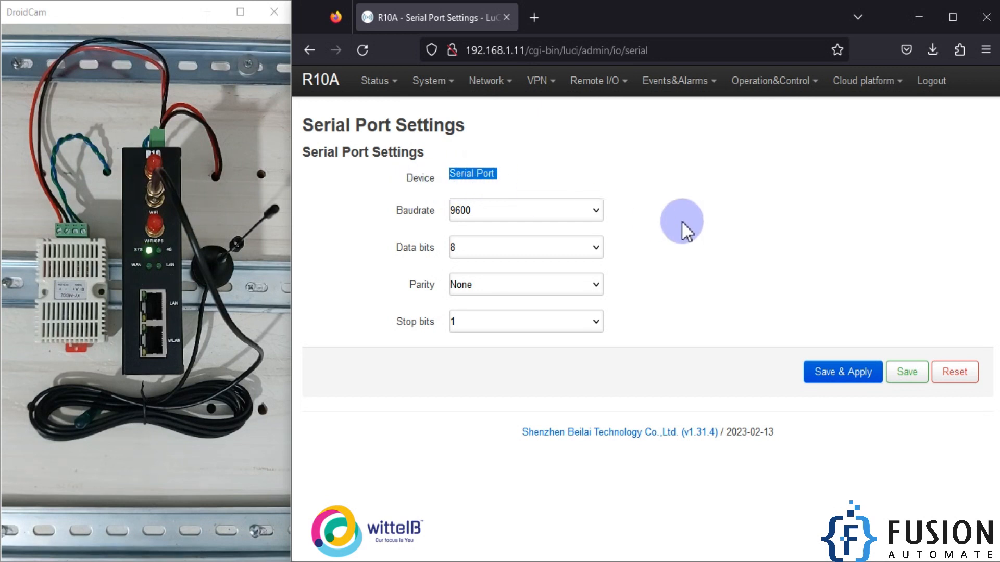
pyautogui.click(693, 229)
pyautogui.click(831, 383)
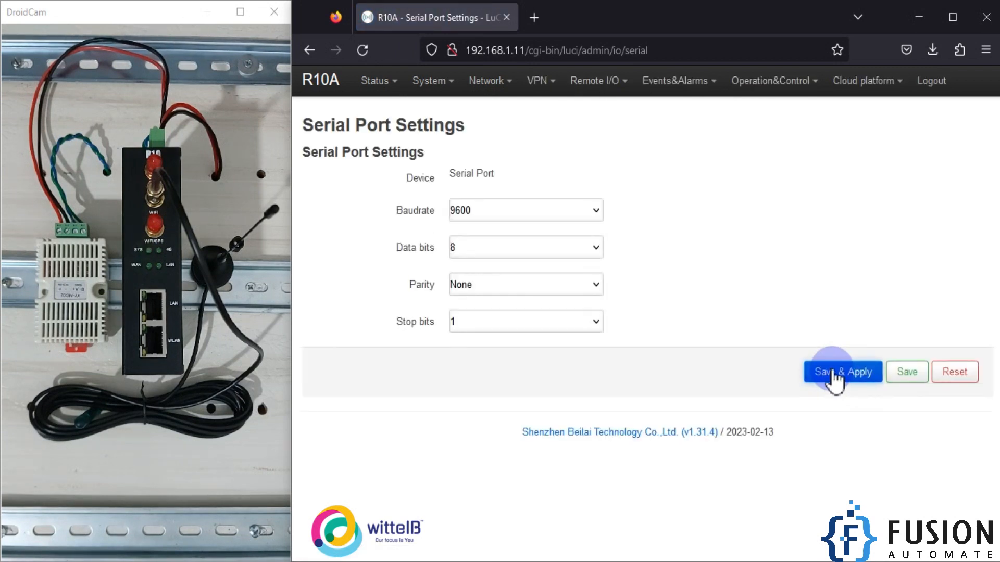
# - Add a Modbus Master configuration named SHT20 under the remote I/O settings
pyautogui.click(614, 86)
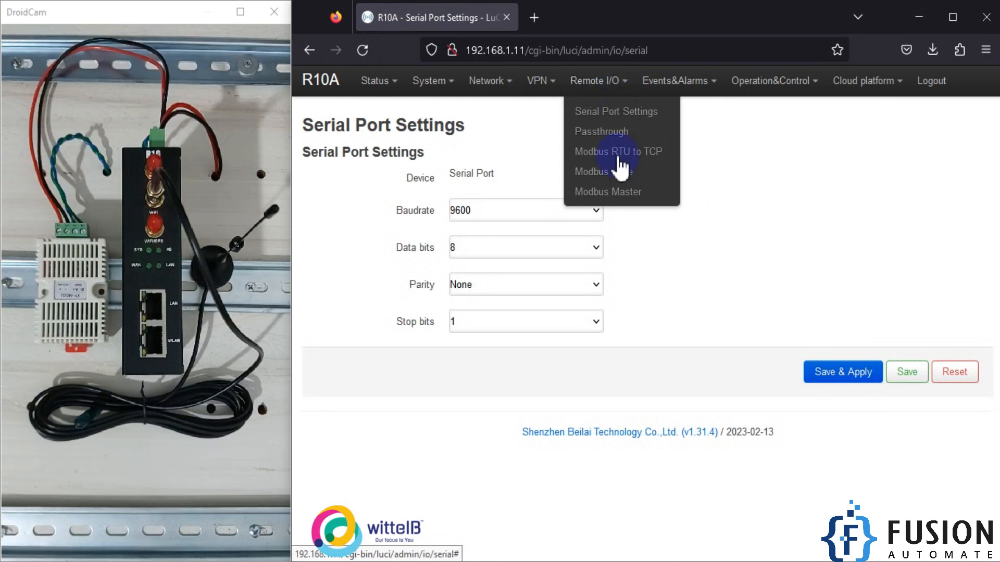
pyautogui.click(619, 195)
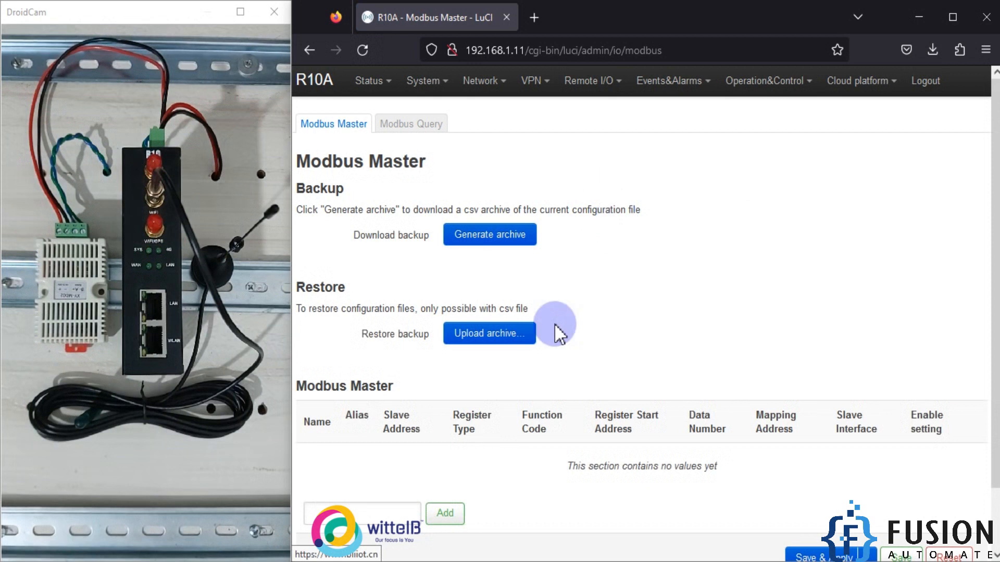
pyautogui.click(354, 513)
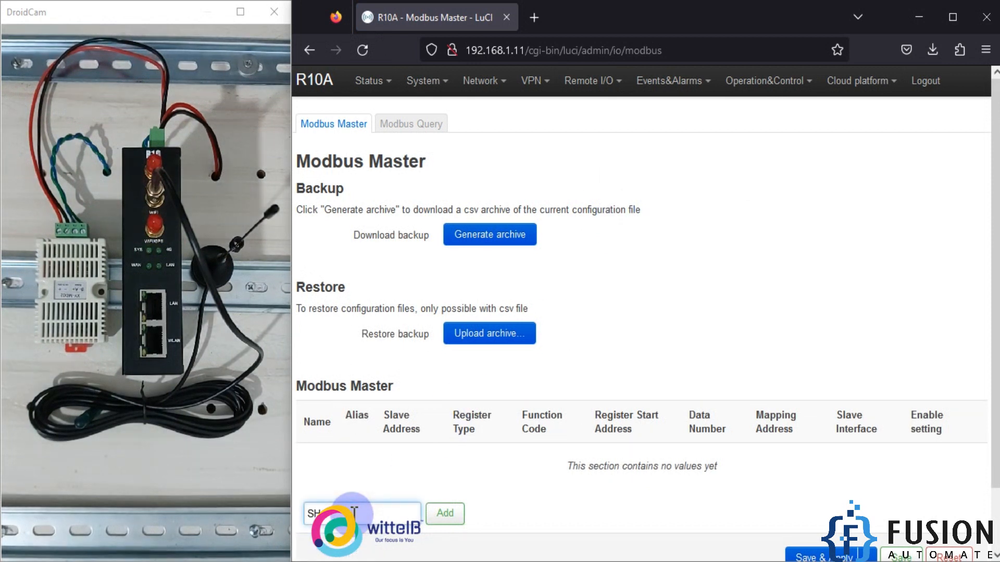
pyautogui.click(445, 513)
# - Set the SHT20 configuration's alias to SHT20 and its slave address to 1
pyautogui.click(556, 156)
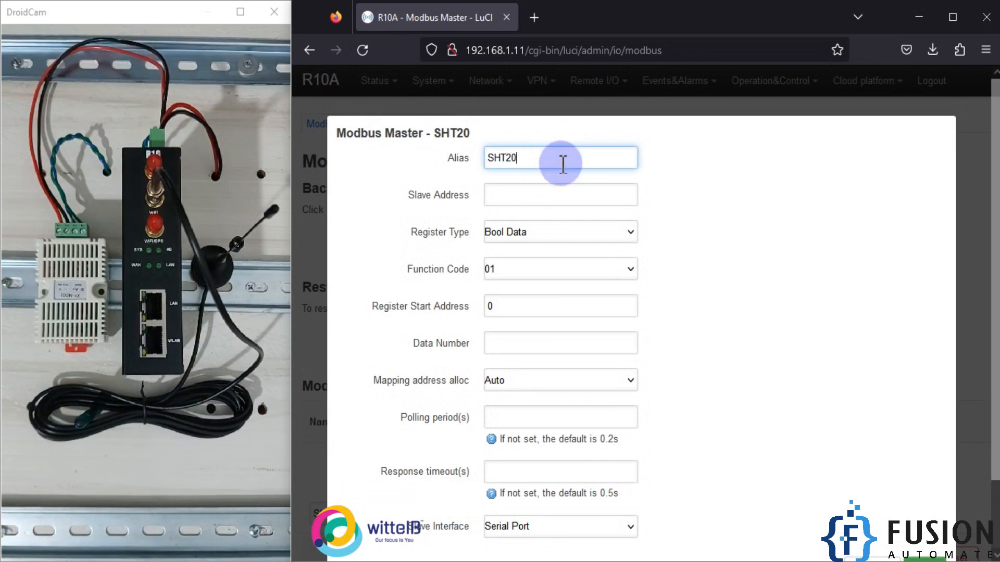
pyautogui.click(572, 190)
pyautogui.write('1')
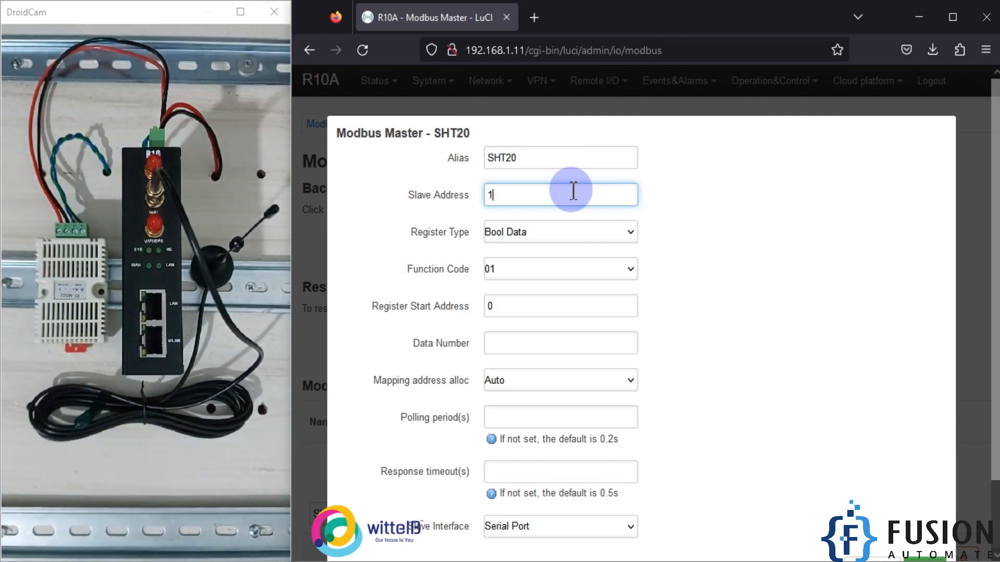
pyautogui.doubleClick(572, 191)
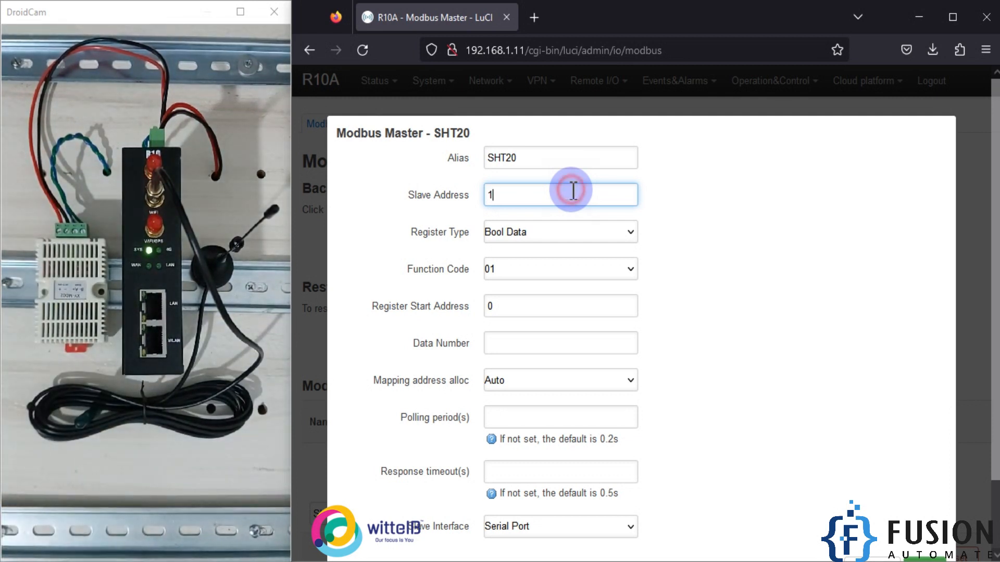
# - Set the register type to 16Bit Data, the function code to 04 and the data type to Unsigned 16Bit AB
pyautogui.click(613, 234)
pyautogui.click(514, 282)
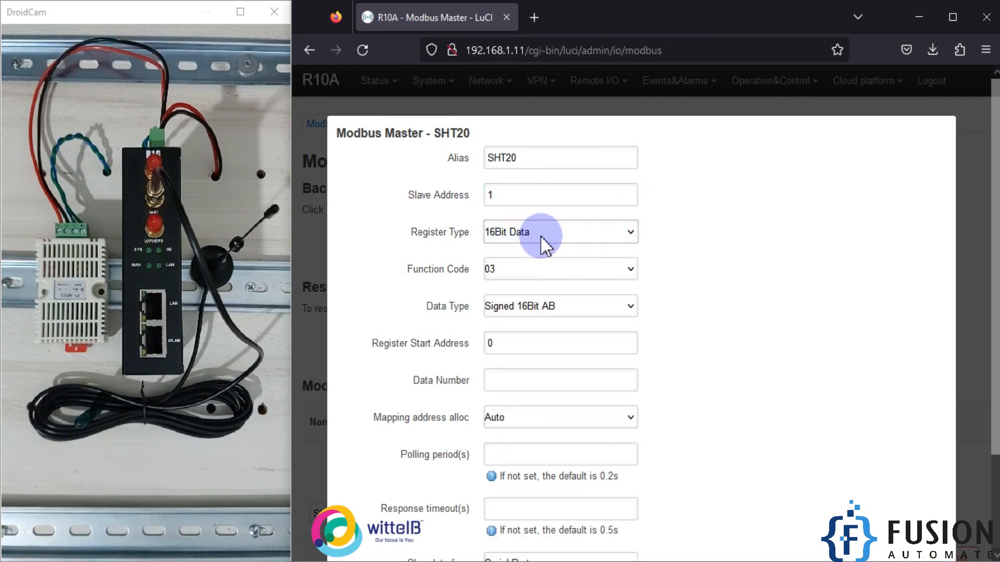
pyautogui.click(520, 272)
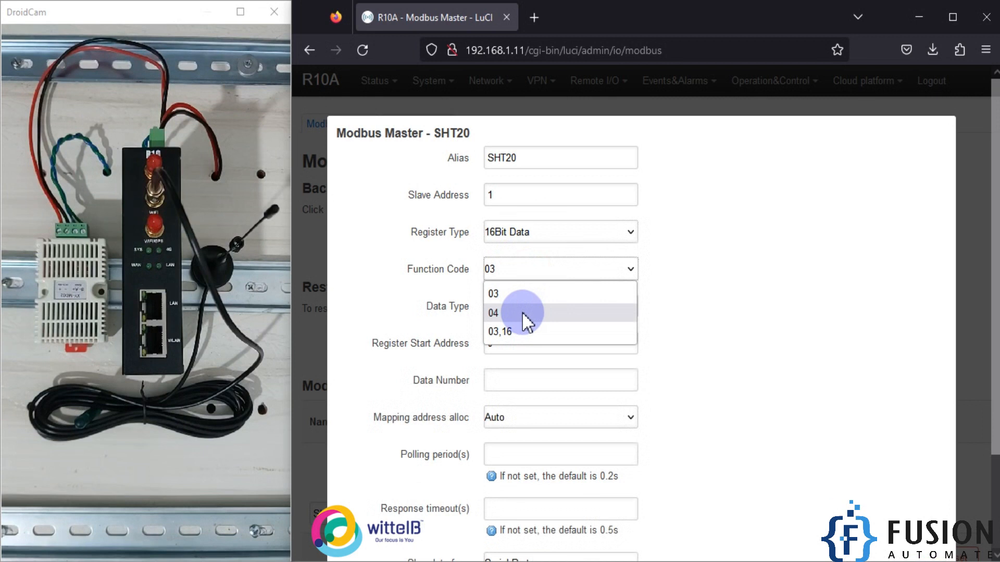
pyautogui.click(521, 312)
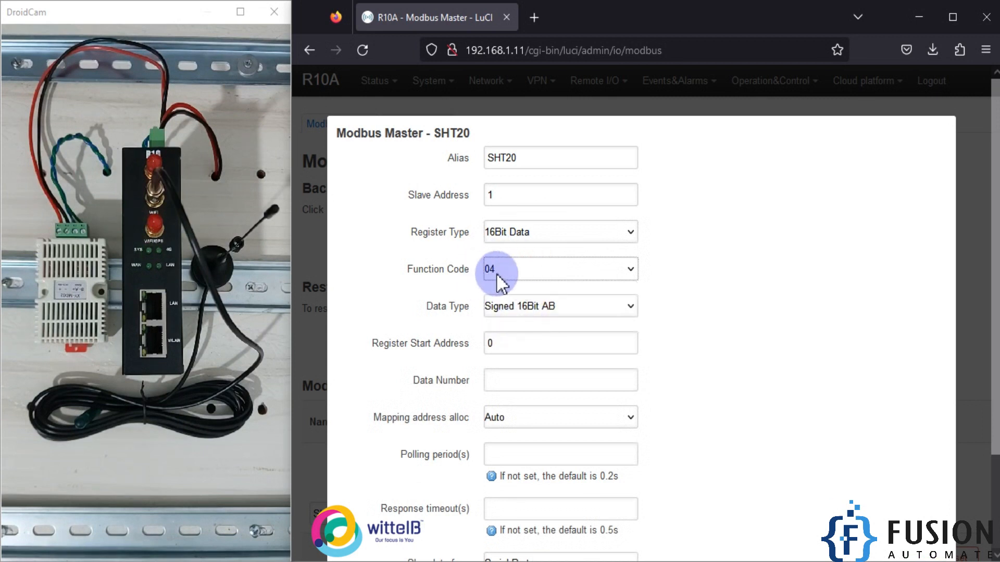
pyautogui.click(584, 305)
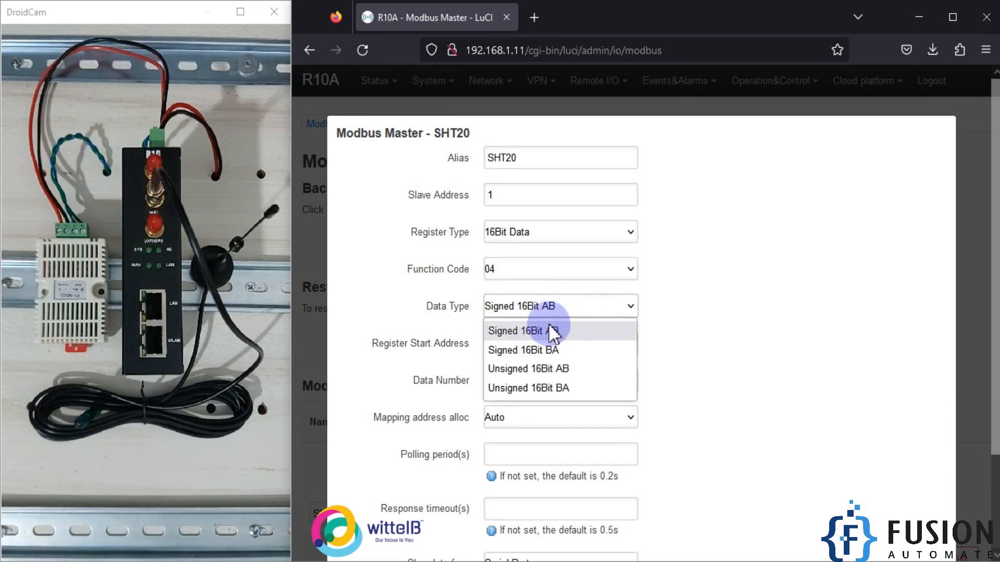
pyautogui.click(534, 371)
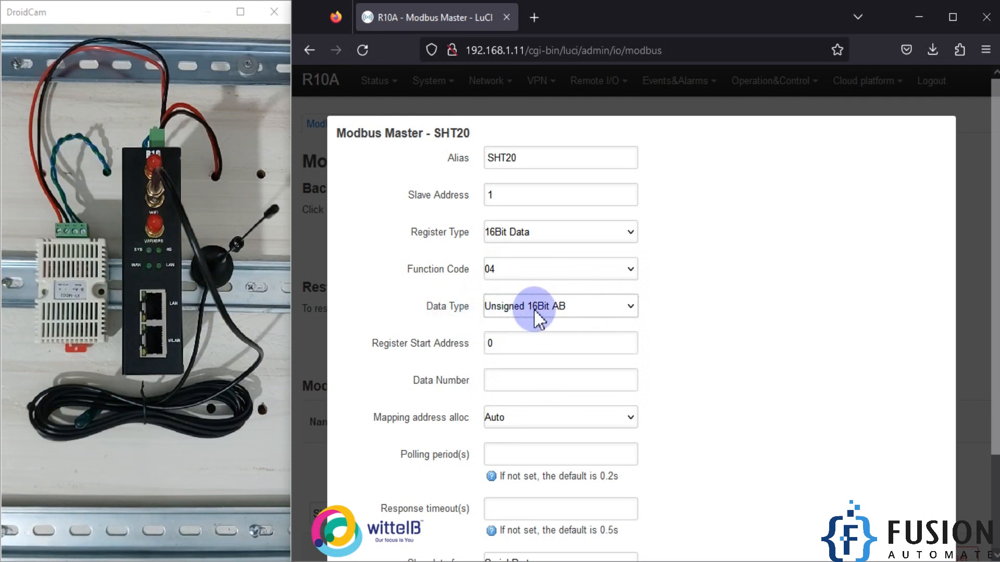
# - Set the register start address to 1 and the data number to 2
pyautogui.scroll(-2, 556, 320)
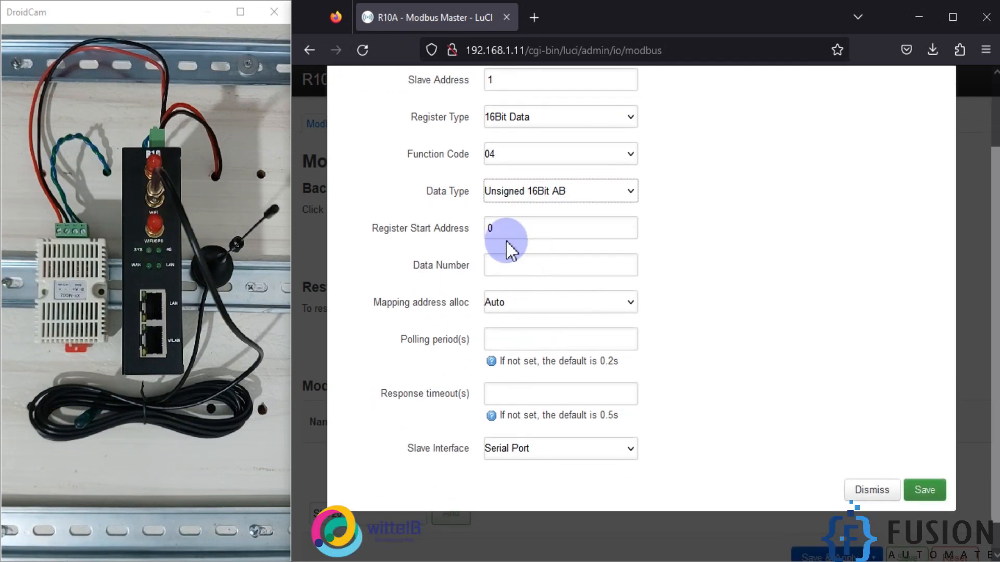
pyautogui.doubleClick(505, 228)
pyautogui.write('1')
pyautogui.click(519, 267)
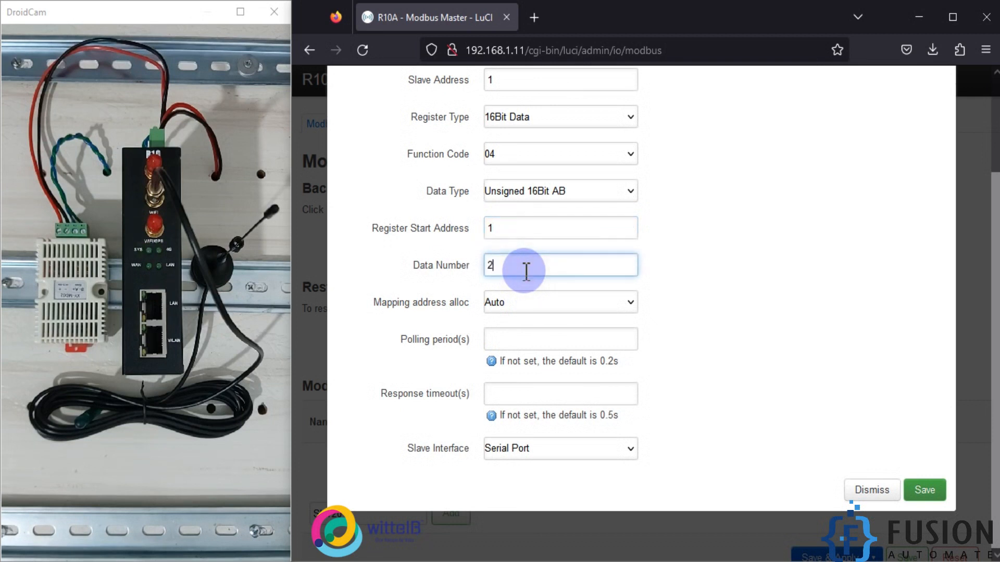
pyautogui.tripleClick(460, 265)
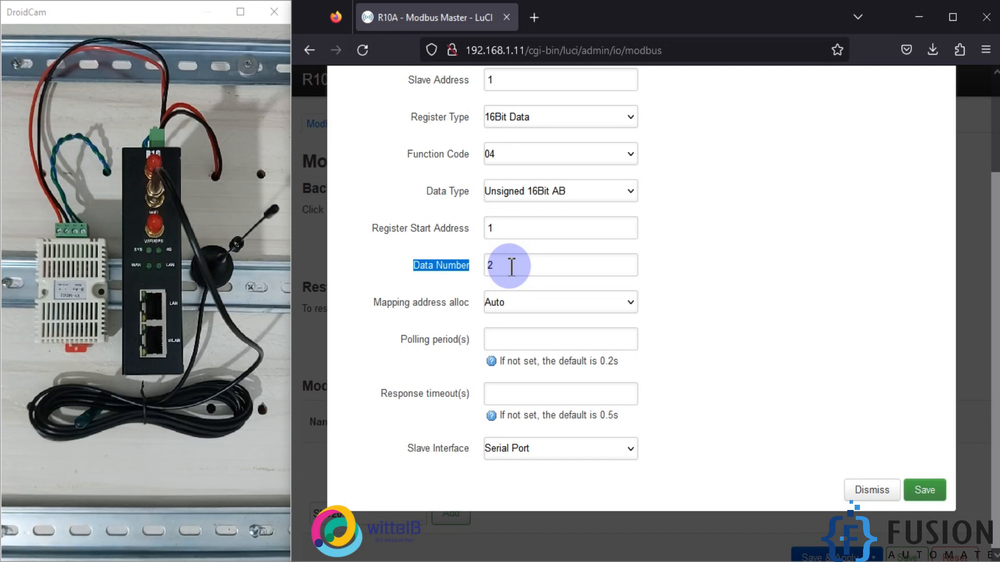
pyautogui.doubleClick(509, 230)
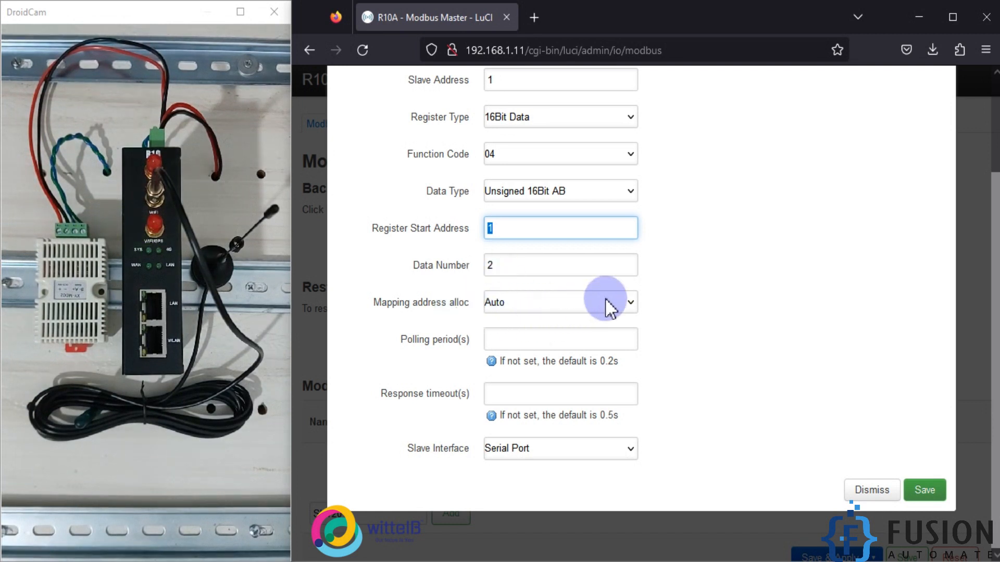
# - Choose Serial Port as the slave interface, then save the SHT20 configuration and apply the changes
pyautogui.click(564, 345)
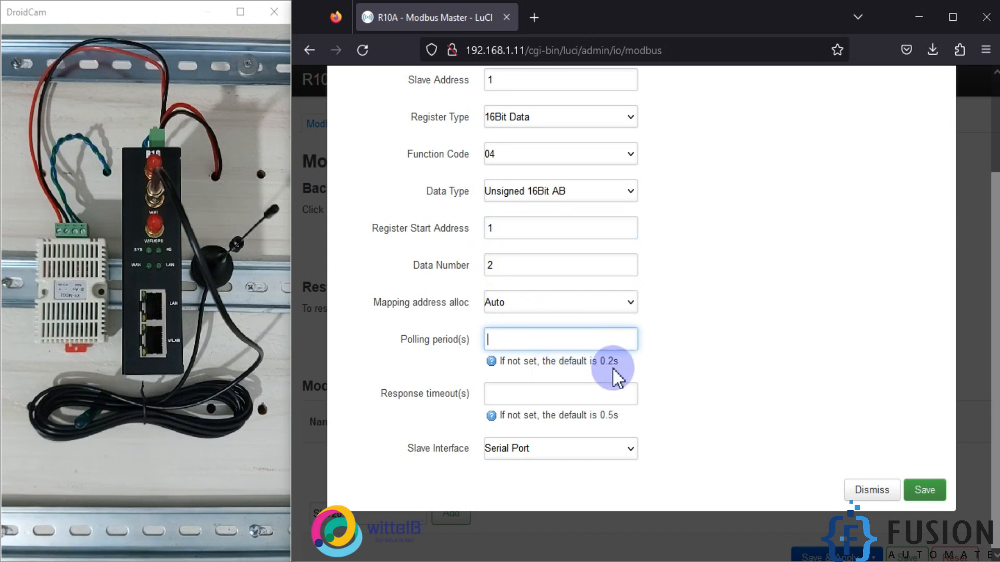
pyautogui.click(541, 458)
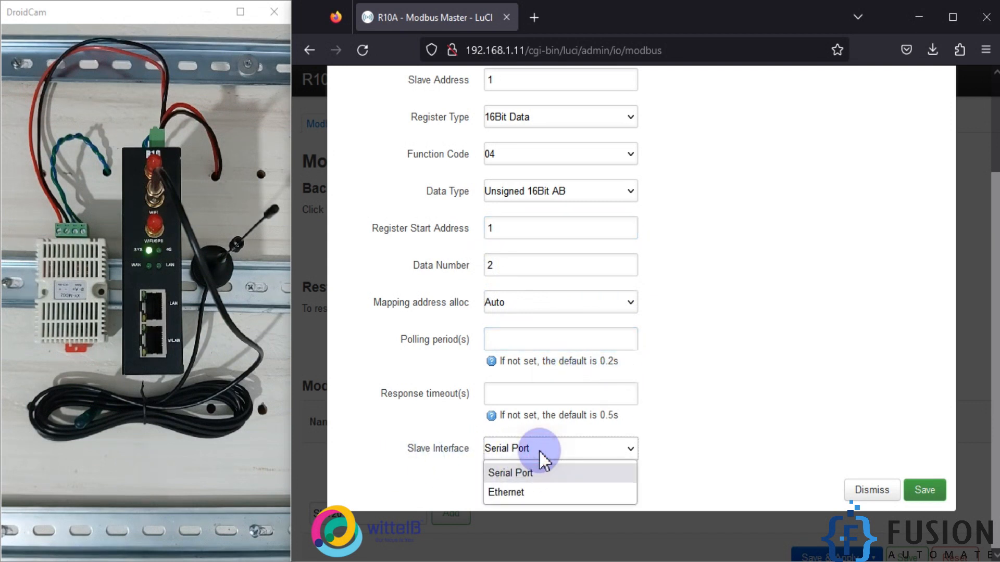
pyautogui.click(520, 475)
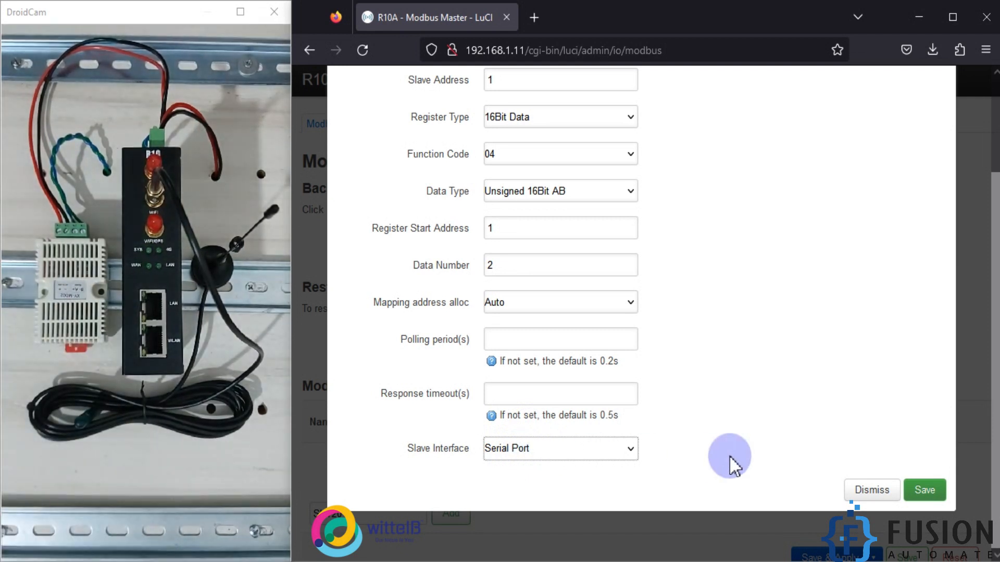
pyautogui.click(915, 491)
pyautogui.scroll(-3, 906, 469)
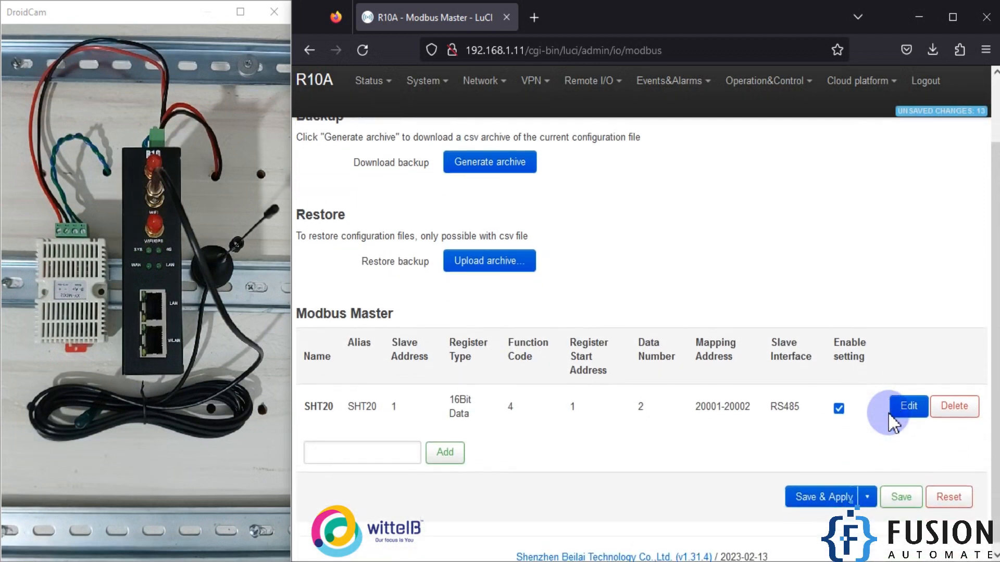
pyautogui.click(835, 492)
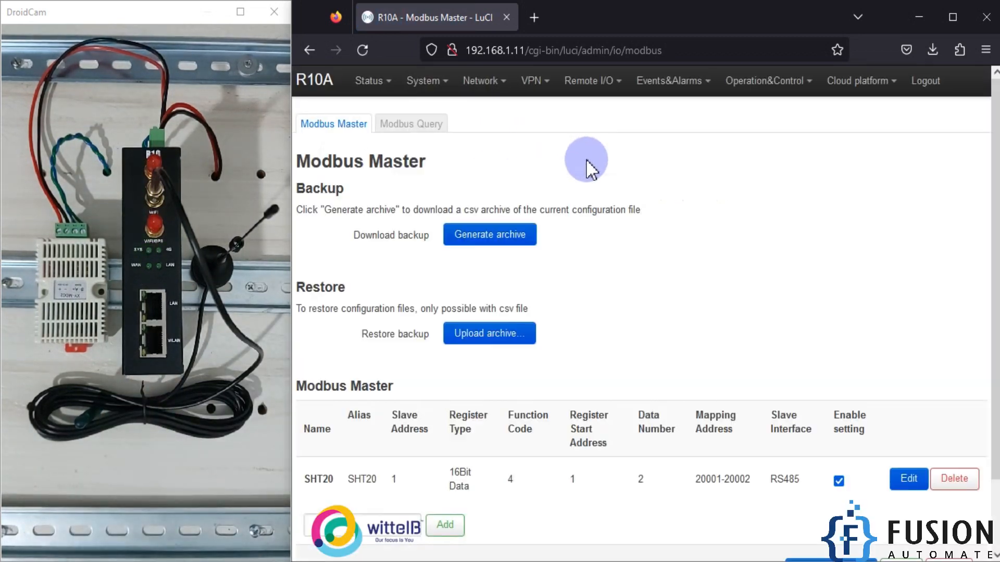
# - Query the Modbus channels of the RS485 device and read the data values of both SHT20 registers
pyautogui.click(430, 131)
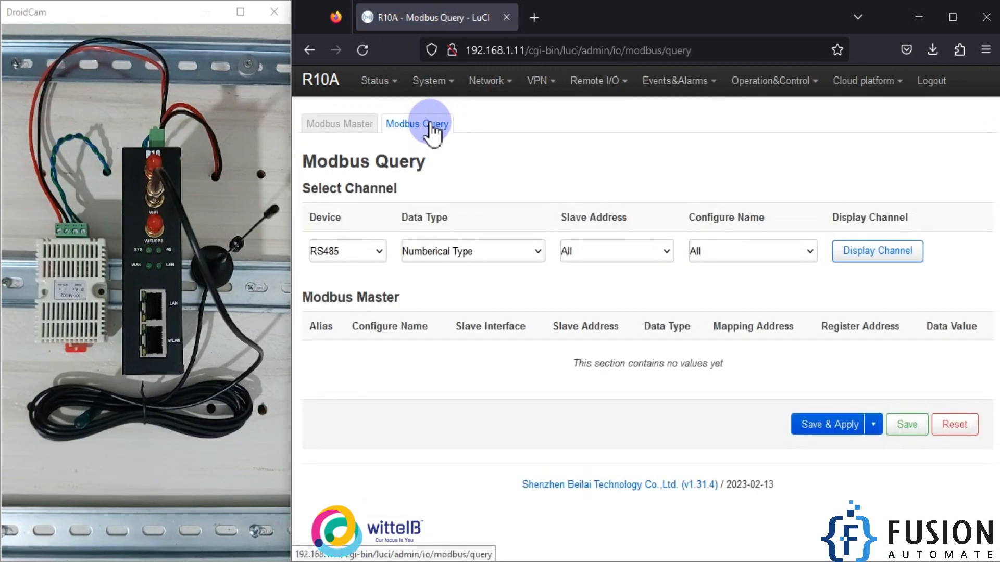
pyautogui.click(878, 255)
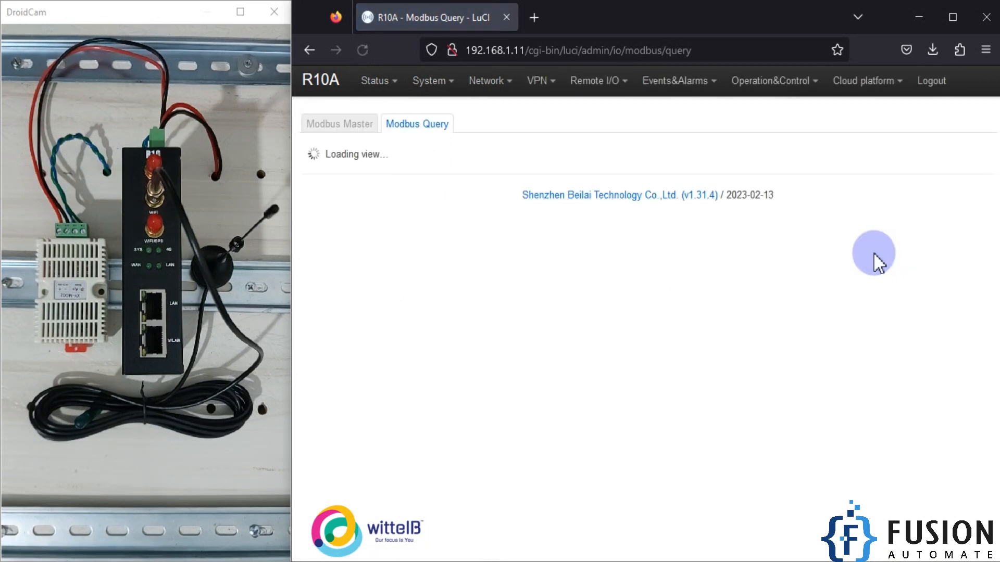
pyautogui.doubleClick(889, 377)
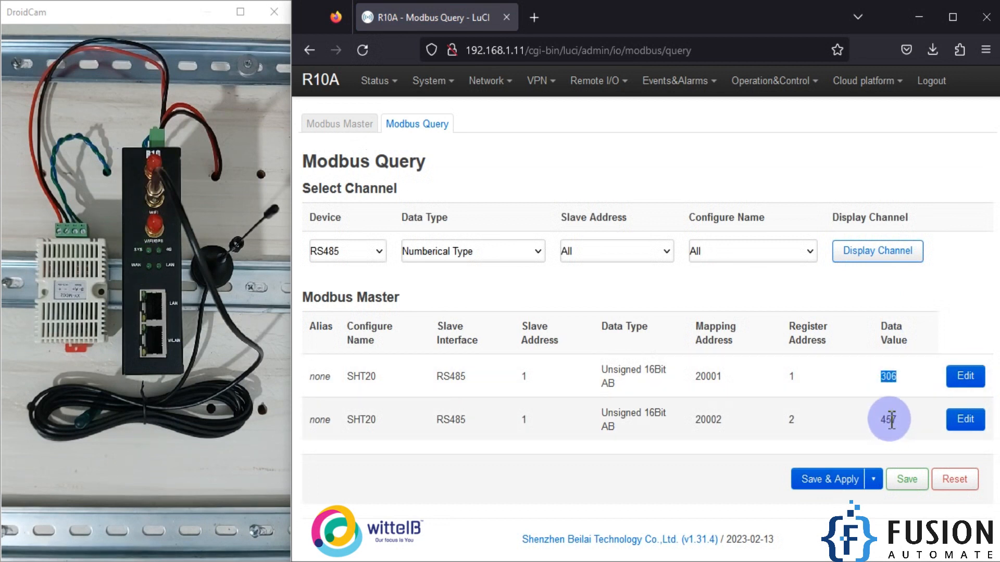
pyautogui.doubleClick(891, 420)
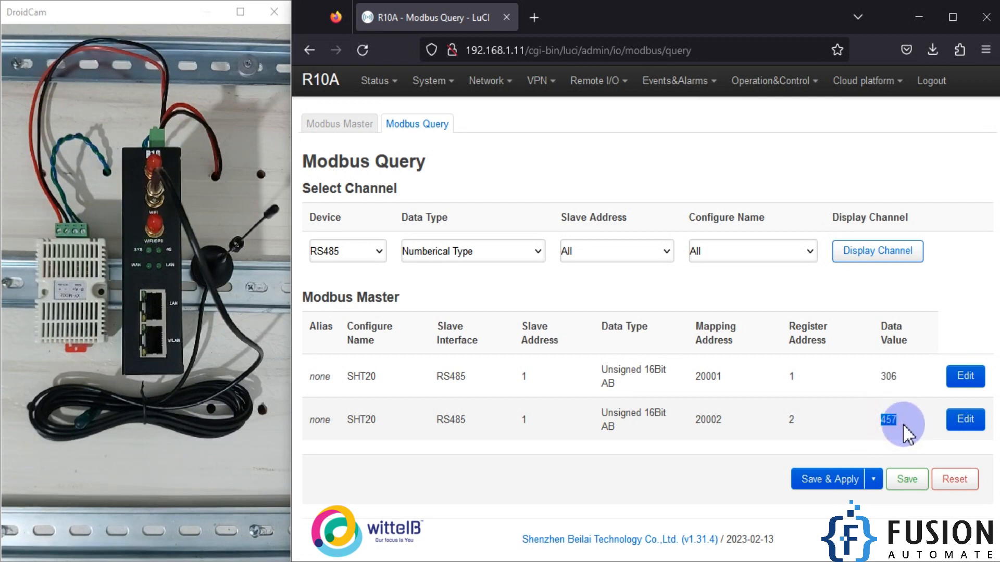
pyautogui.doubleClick(889, 375)
pyautogui.click(894, 419)
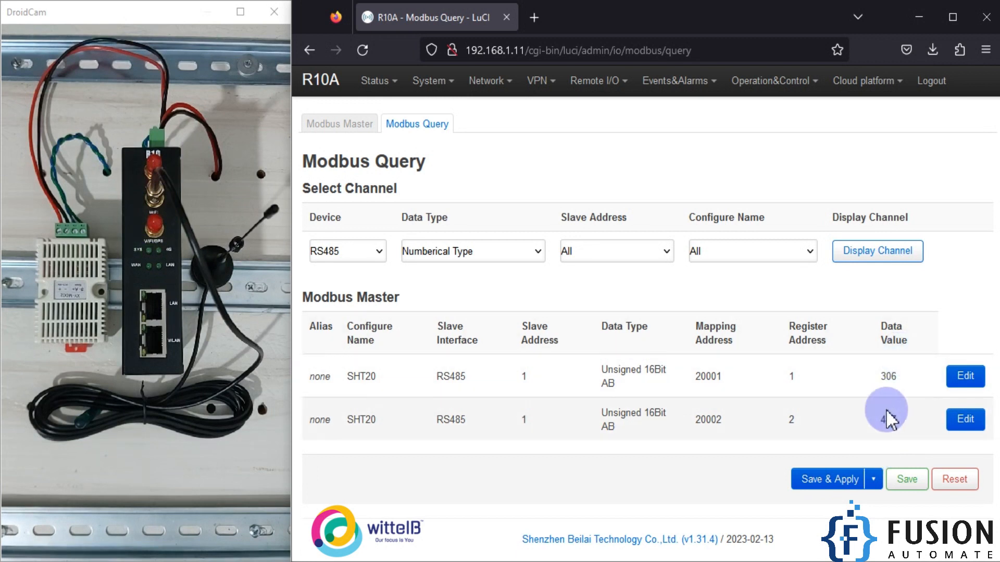
# - Examine the R10A Modbus to MQTT.png diagram alongside the queried SHT20 data values to review the data path to the MQTT broker
pyautogui.click(521, 561)
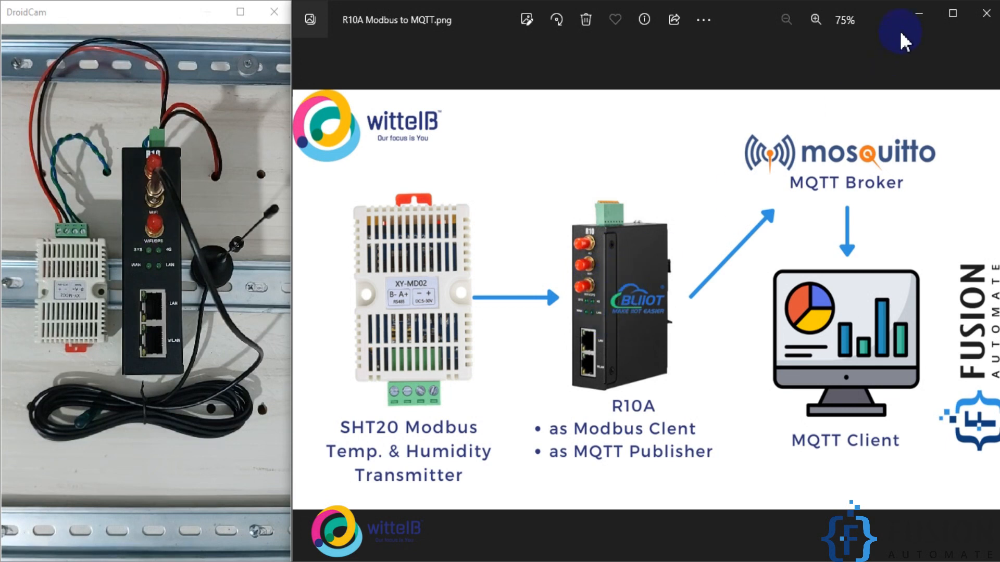
pyautogui.click(917, 12)
pyautogui.doubleClick(890, 375)
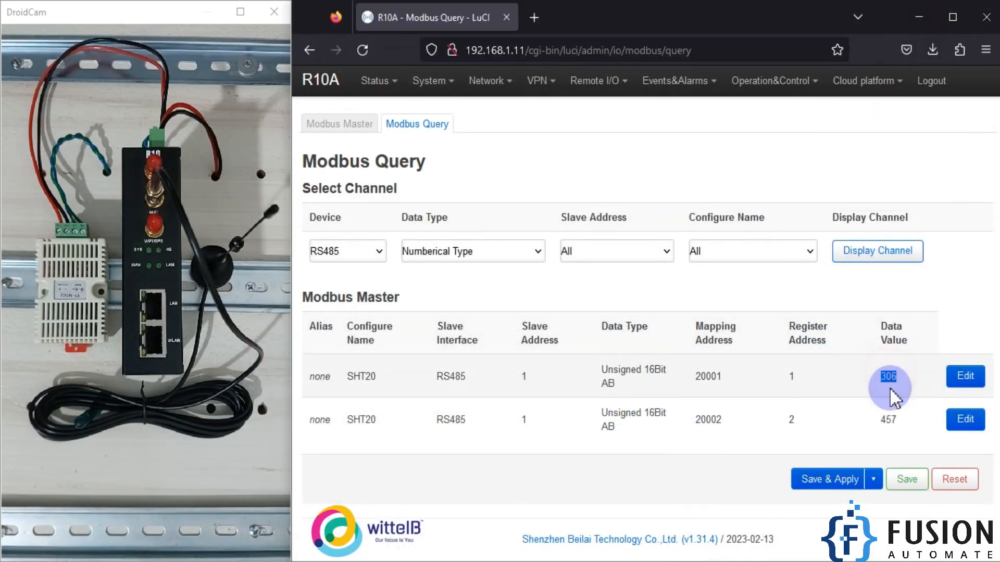
pyautogui.click(888, 420)
pyautogui.doubleClick(889, 420)
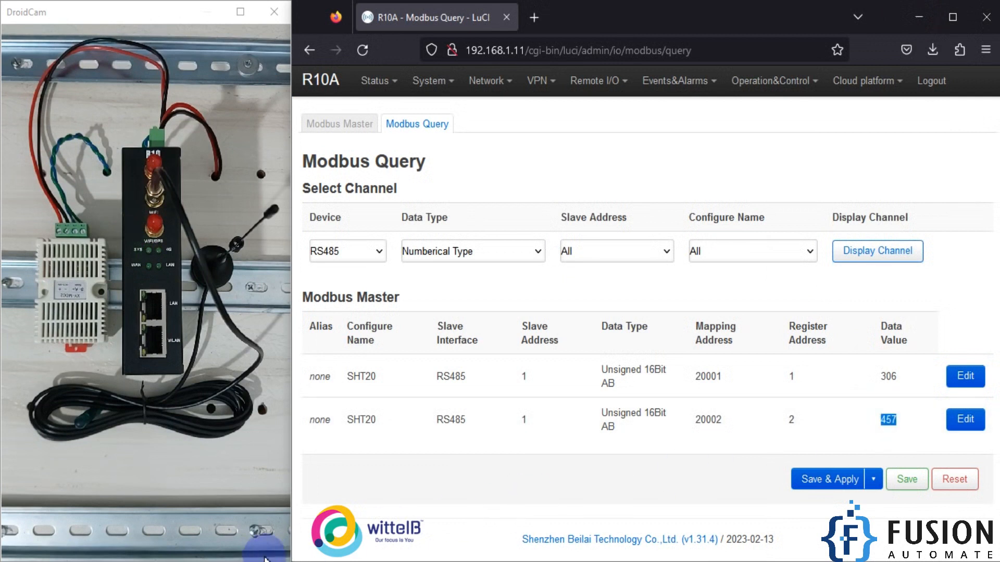
pyautogui.click(211, 560)
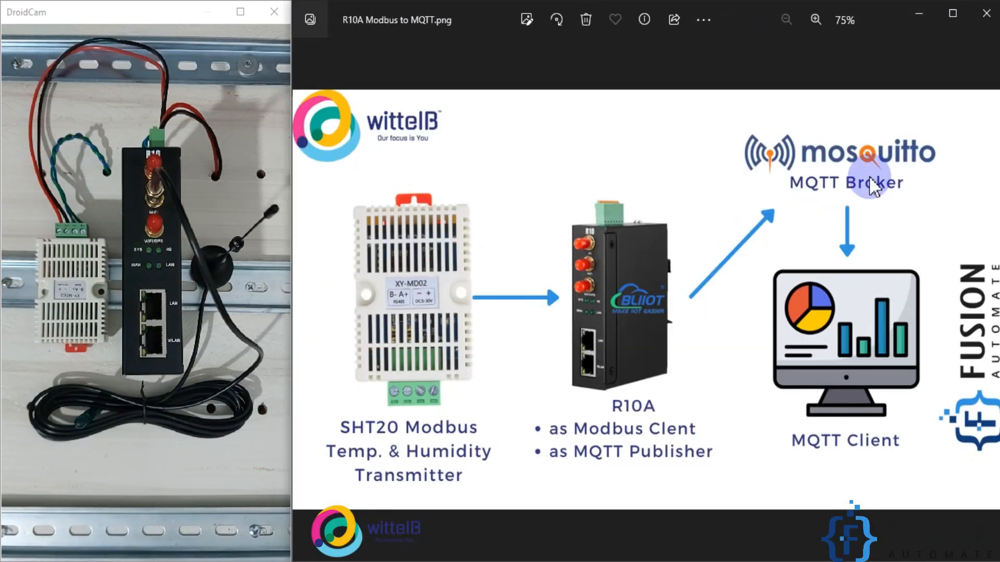
pyautogui.click(920, 15)
# - Add a new entry to the Custom Cloud platform settings
pyautogui.moveTo(864, 82)
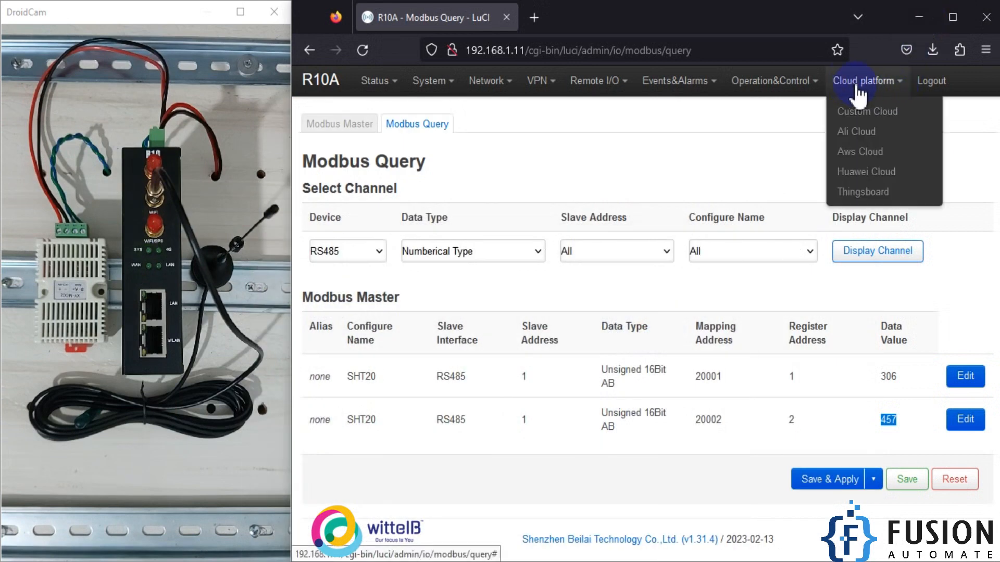
pyautogui.click(893, 118)
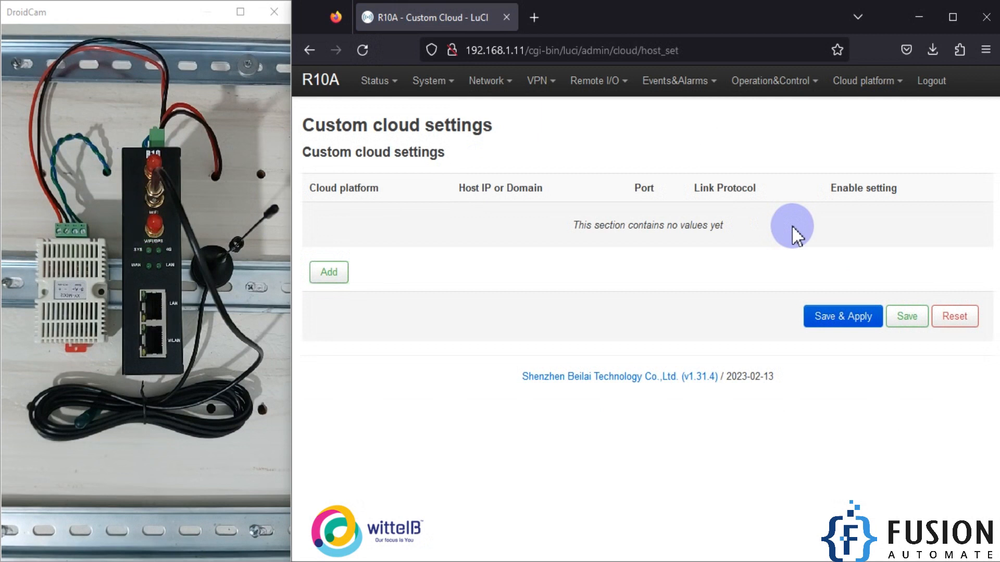
pyautogui.click(334, 272)
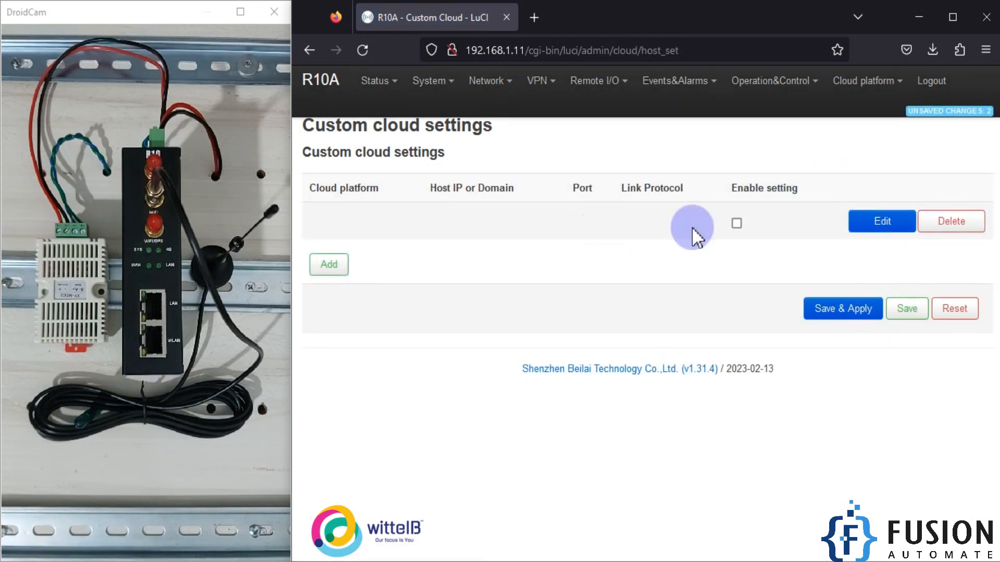
# - Edit the new custom cloud entry, choosing Other Cloud as the cloud platform and Personal Cloud as the cloud name
pyautogui.click(879, 223)
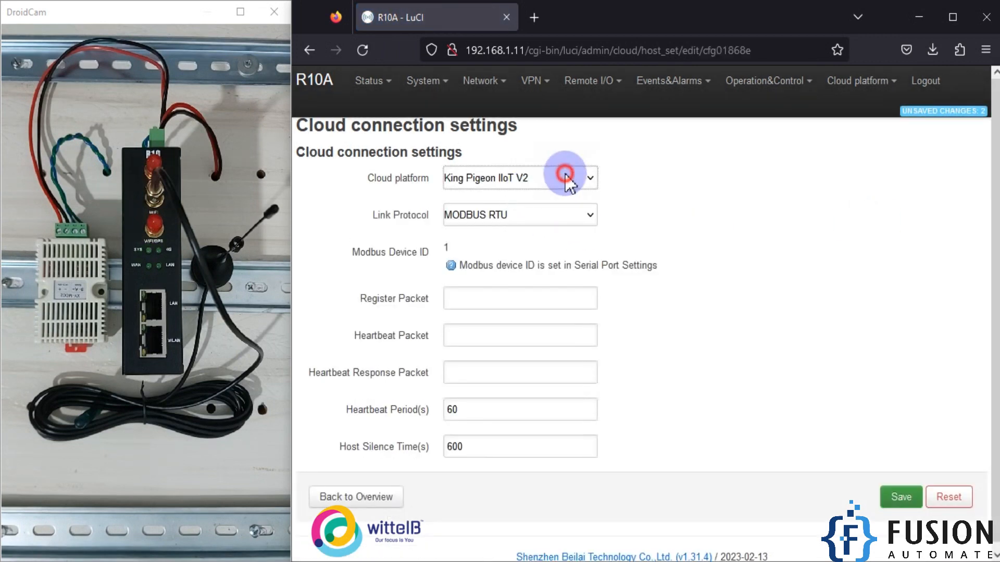
pyautogui.click(561, 177)
pyautogui.click(504, 240)
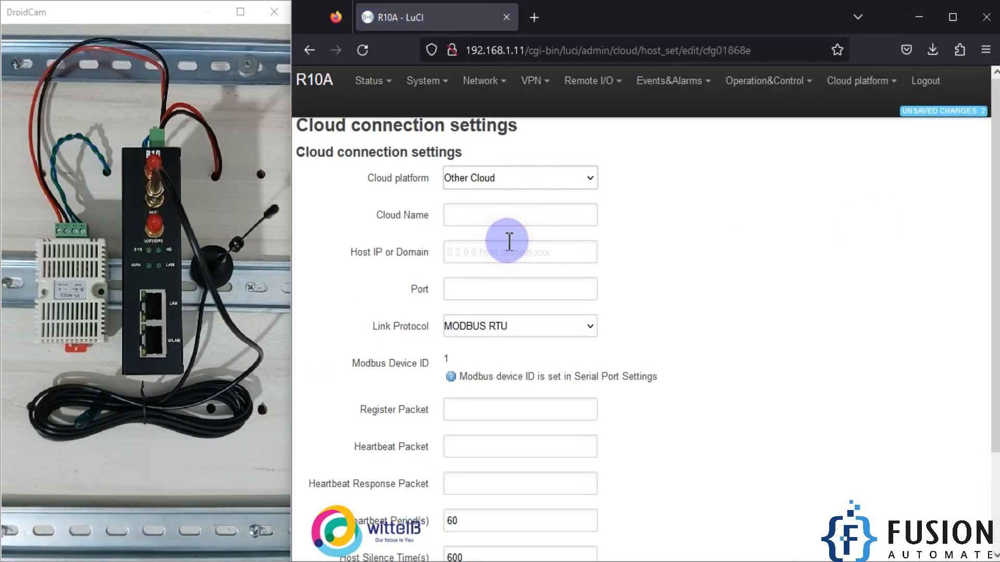
pyautogui.click(523, 213)
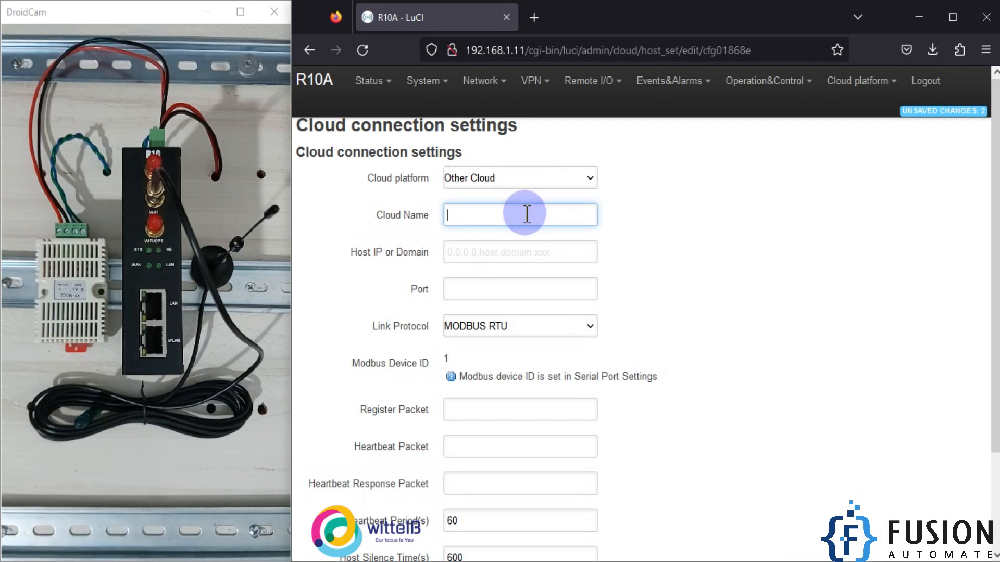
pyautogui.write('Personal')
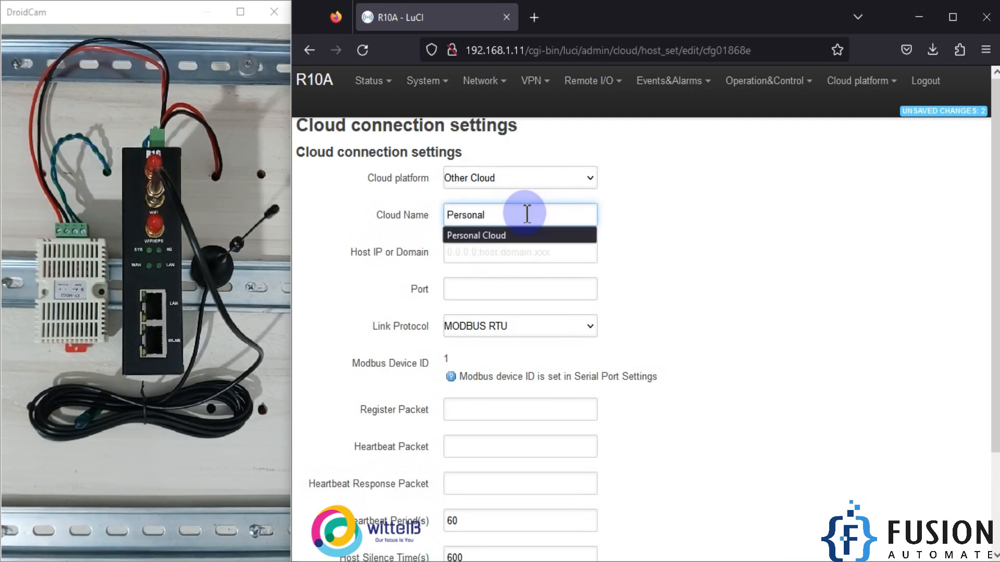
pyautogui.press('Down')
pyautogui.press('Return')
# - Copy the broker address 0.tcp.in.ngrok.io from the Notepad note into the cloud connection's Host IP or Domain
pyautogui.click(474, 253)
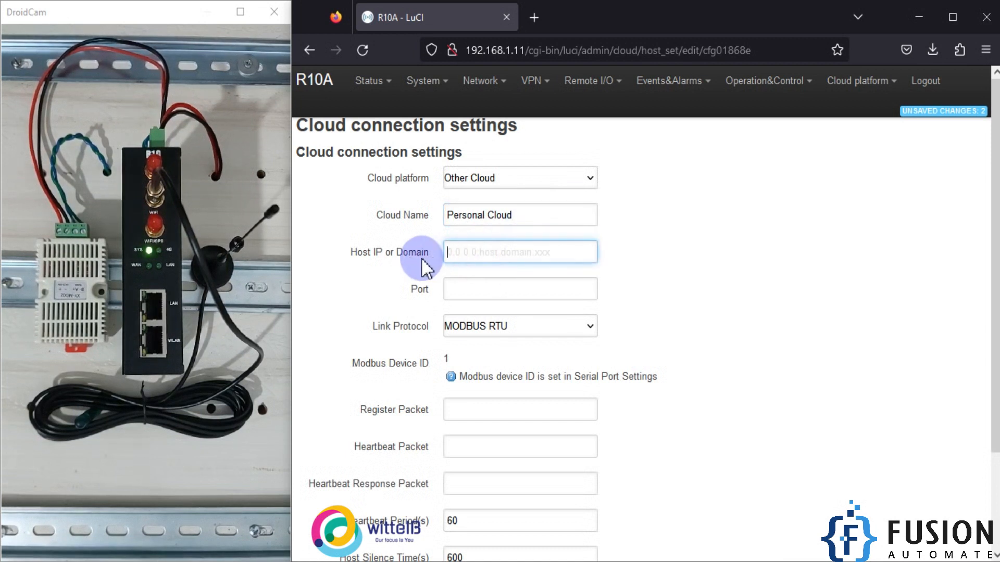
pyautogui.click(472, 258)
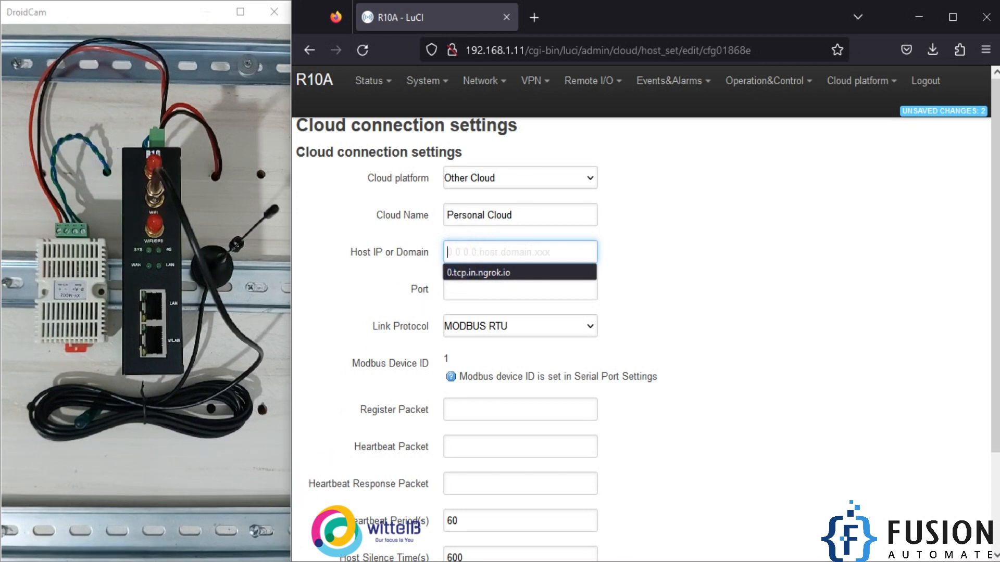
pyautogui.hotkey('alt', 'Tab')
pyautogui.moveTo(549, 66); pyautogui.dragTo(342, 60)
pyautogui.hotkey('ctrl', 'c')
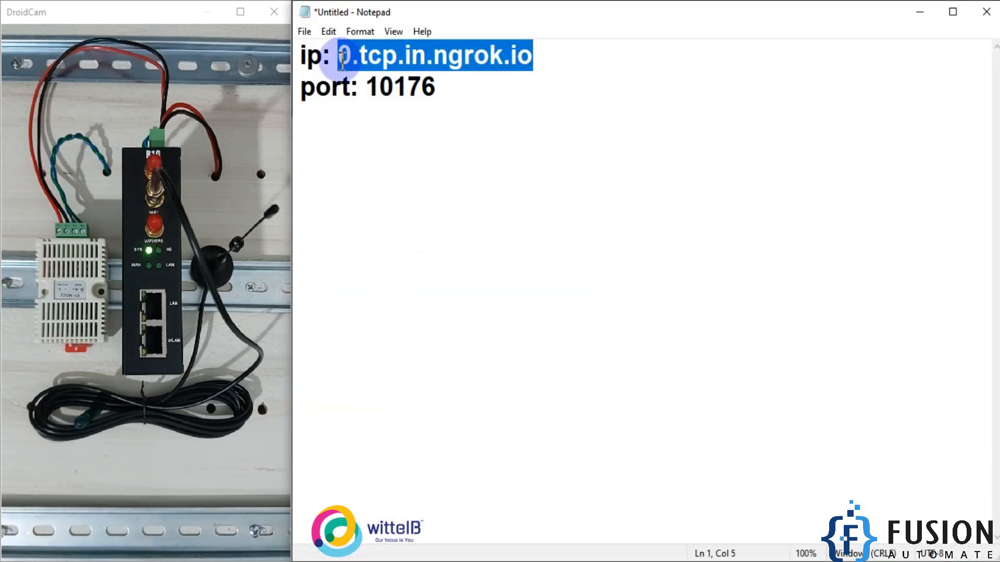
pyautogui.click(921, 12)
pyautogui.click(479, 252)
pyautogui.hotkey('ctrl', 'v')
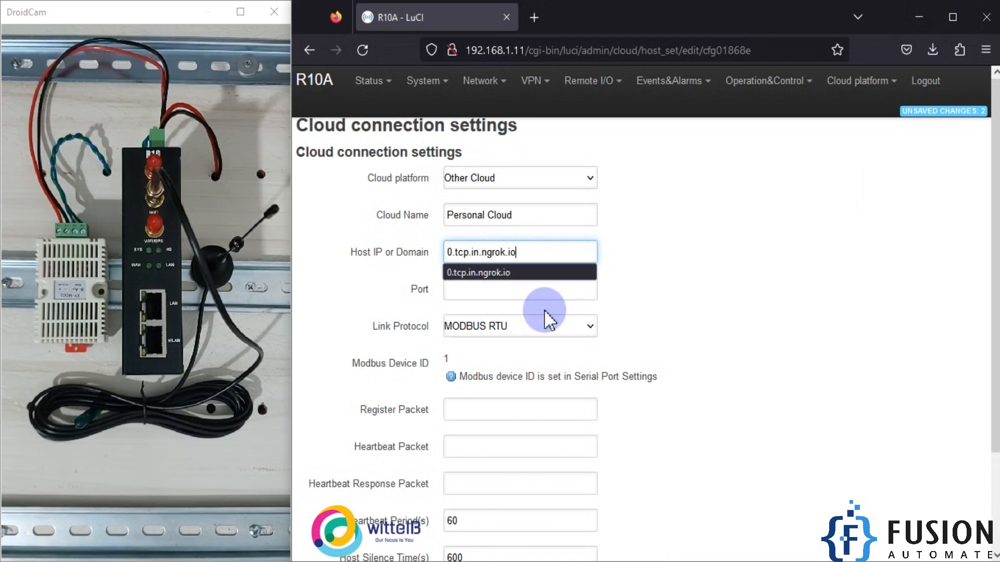
# - Copy port 10176 from the Notepad note into the cloud connection's Port setting
pyautogui.click(500, 289)
pyautogui.click(319, 561)
pyautogui.doubleClick(407, 91)
pyautogui.hotkey('ctrl', 'c')
pyautogui.click(920, 11)
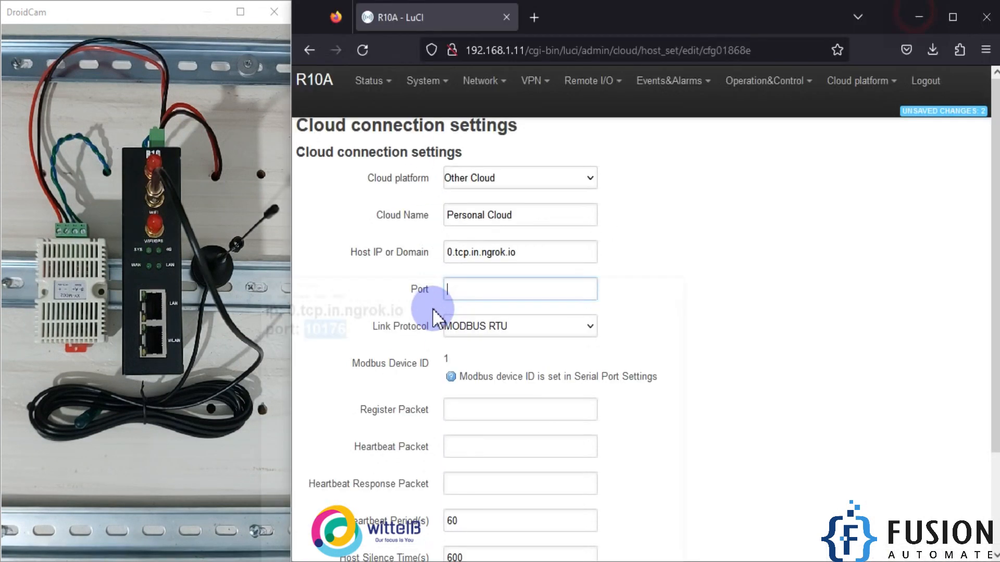
pyautogui.click(535, 290)
pyautogui.hotkey('ctrl', 'v')
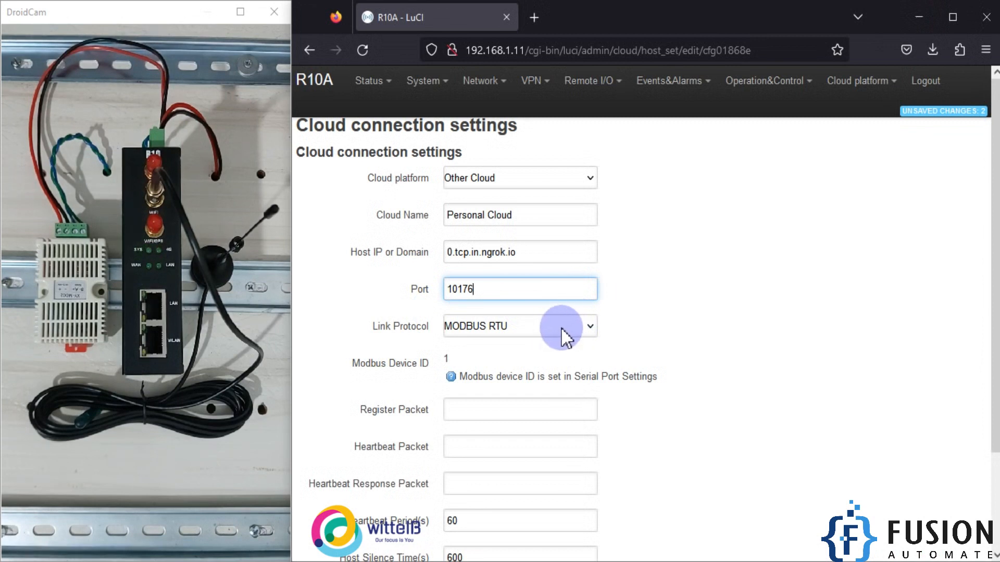
# - Set the link protocol to MQTT and the MQTT Client ID to anyclientid
pyautogui.click(564, 327)
pyautogui.click(475, 389)
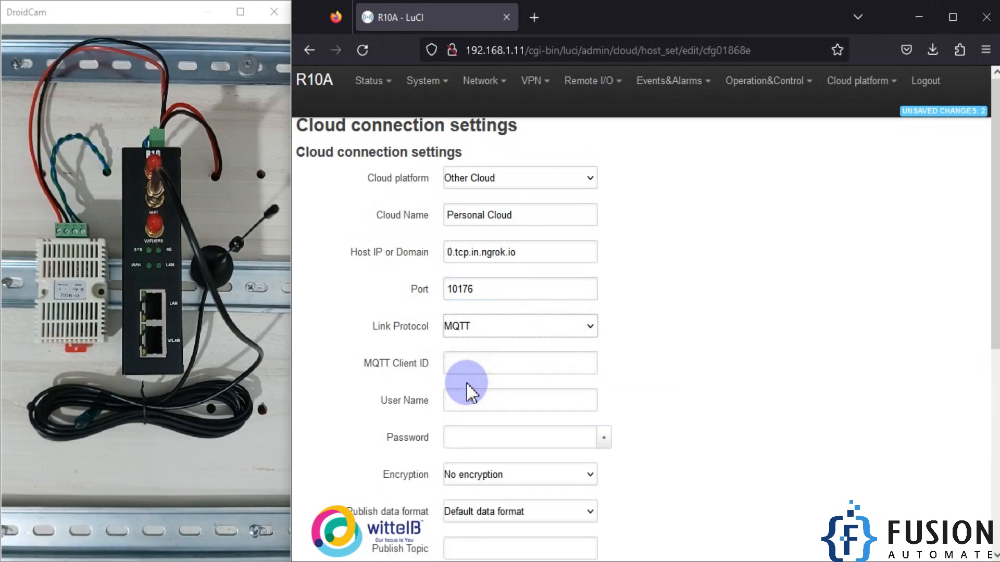
pyautogui.scroll(-3, 478, 329)
pyautogui.click(509, 281)
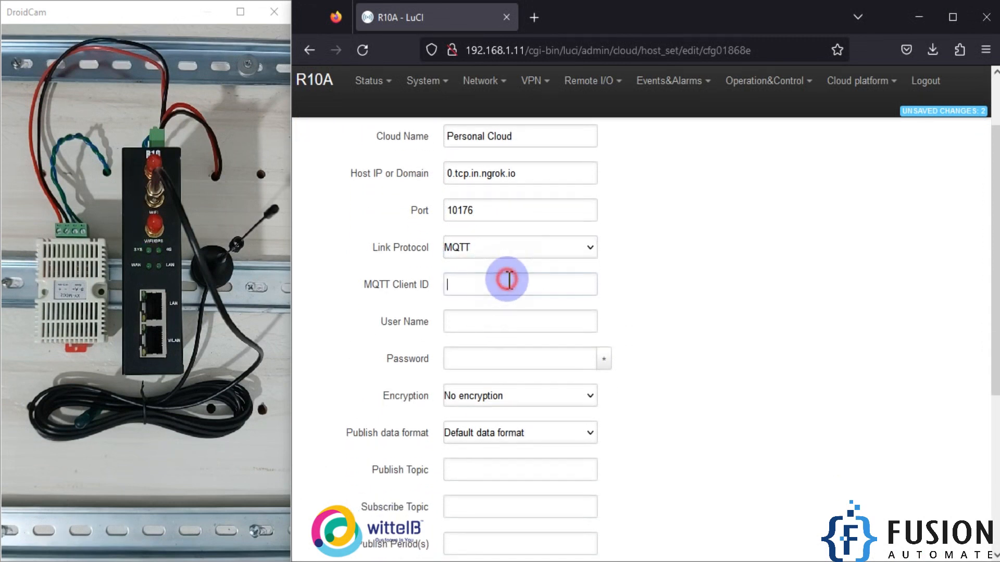
pyautogui.write('anyc')
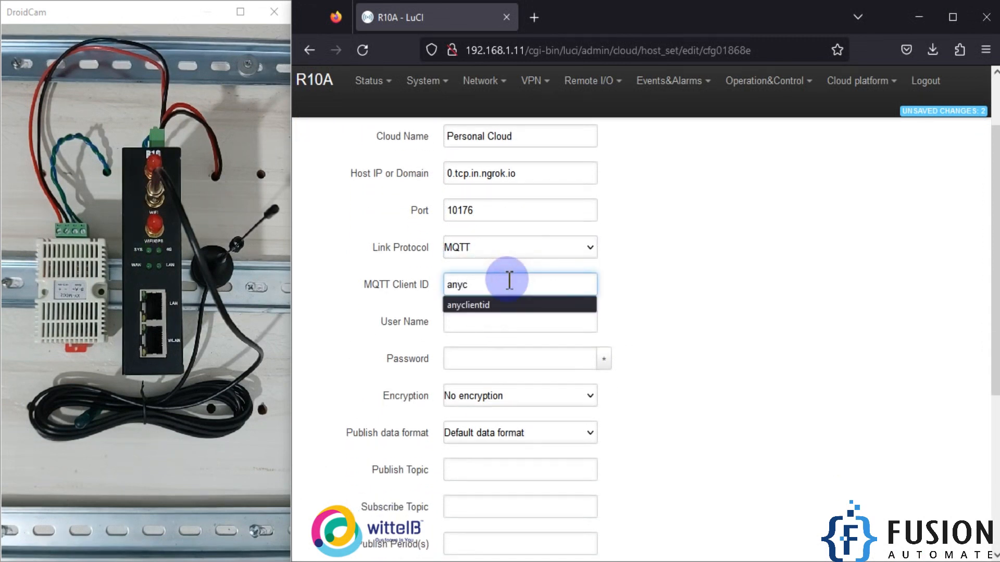
pyautogui.write('lientid')
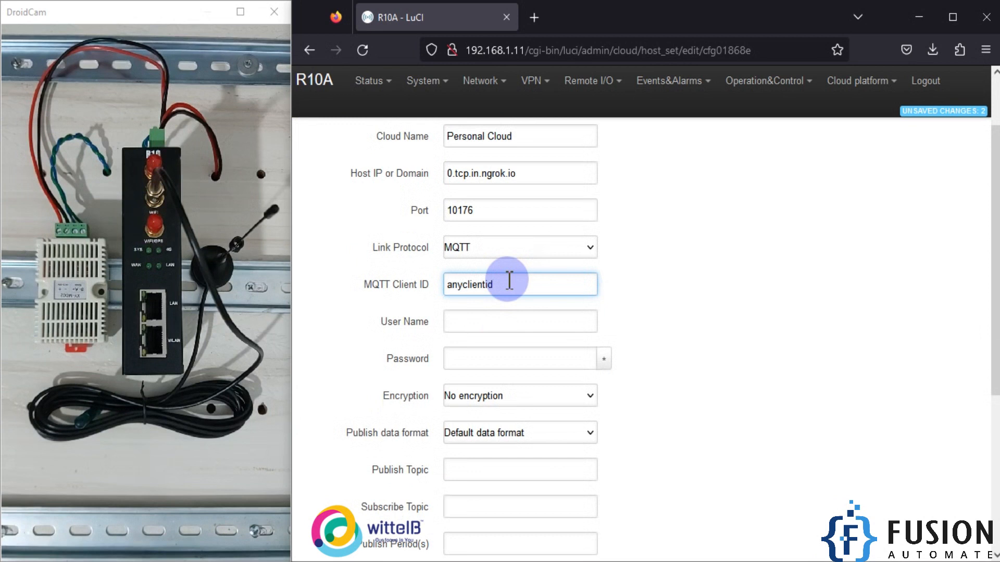
pyautogui.click(485, 323)
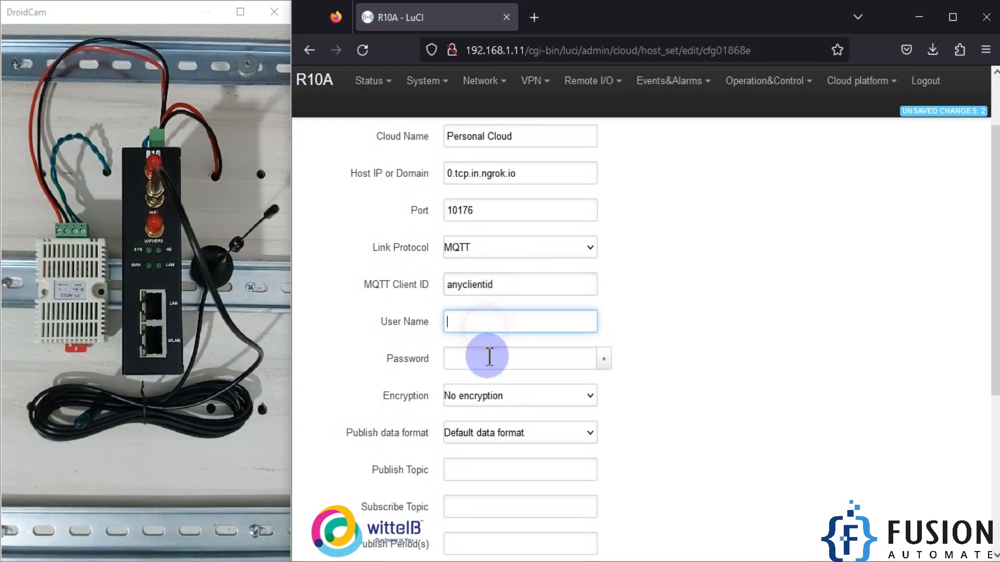
pyautogui.click(490, 357)
pyautogui.click(754, 356)
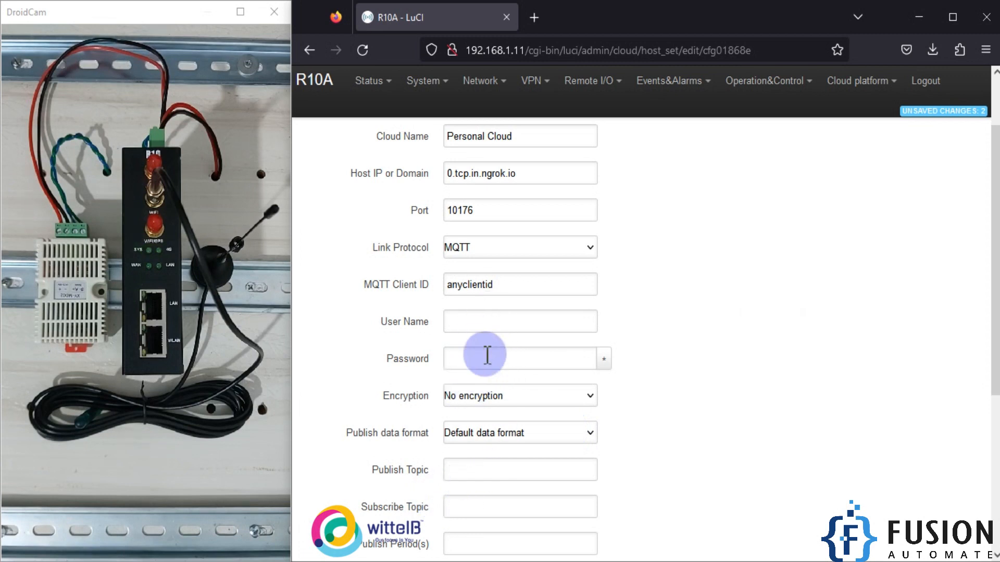
# - Set the Publish Topic to SHT20 and the Subscribe Topic to Test-1
pyautogui.scroll(-3, 487, 366)
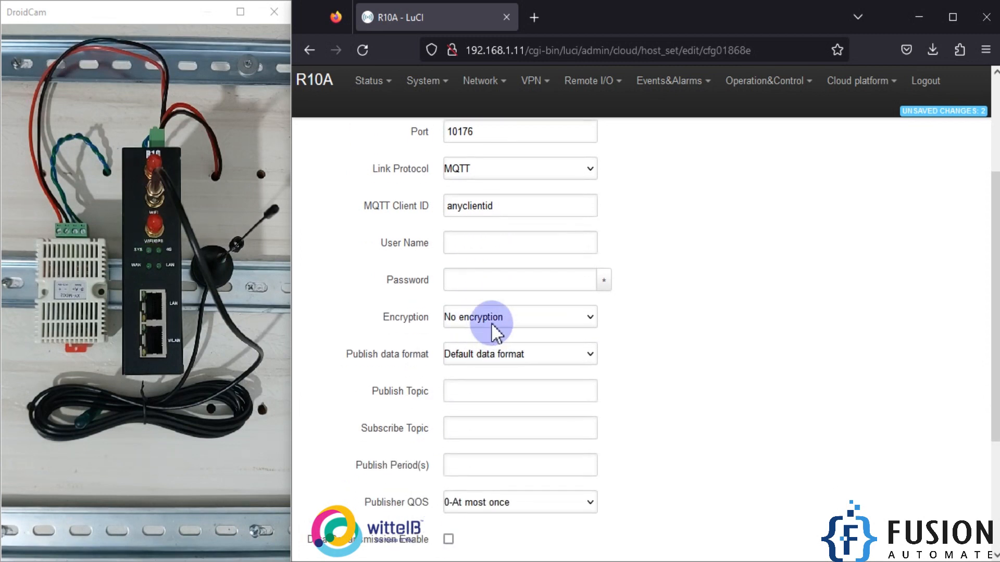
pyautogui.moveTo(346, 355); pyautogui.dragTo(380, 351)
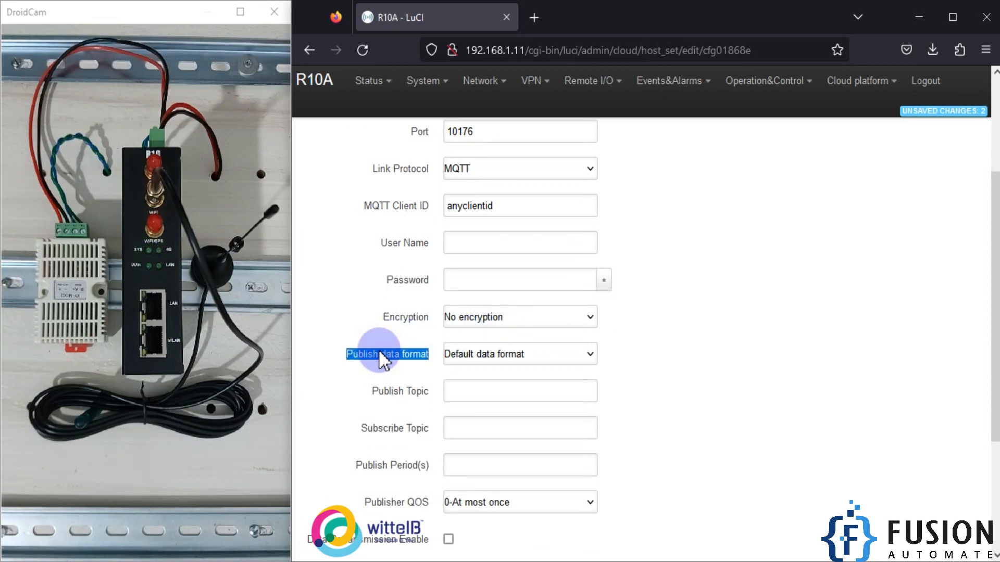
pyautogui.scroll(-3, 514, 333)
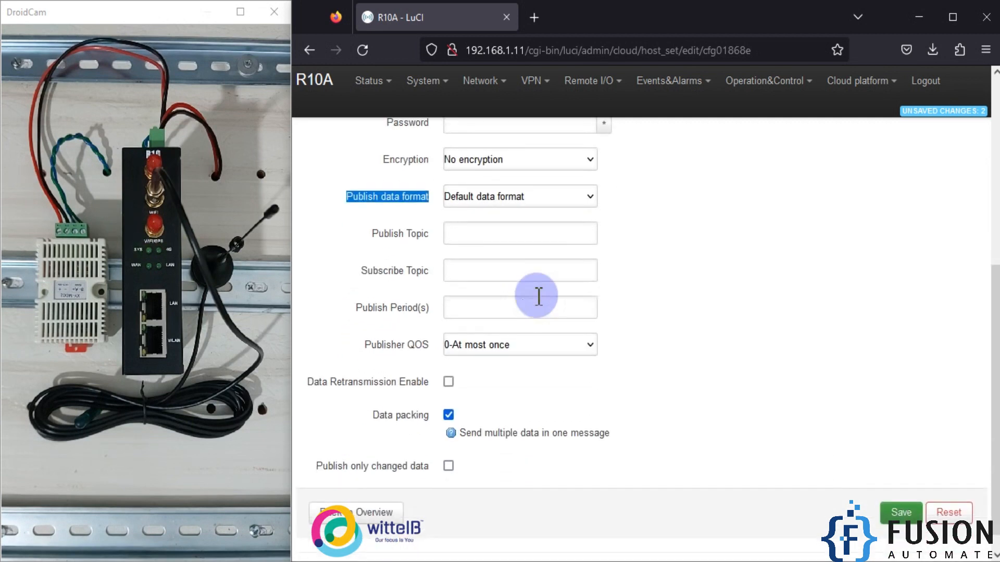
pyautogui.click(538, 233)
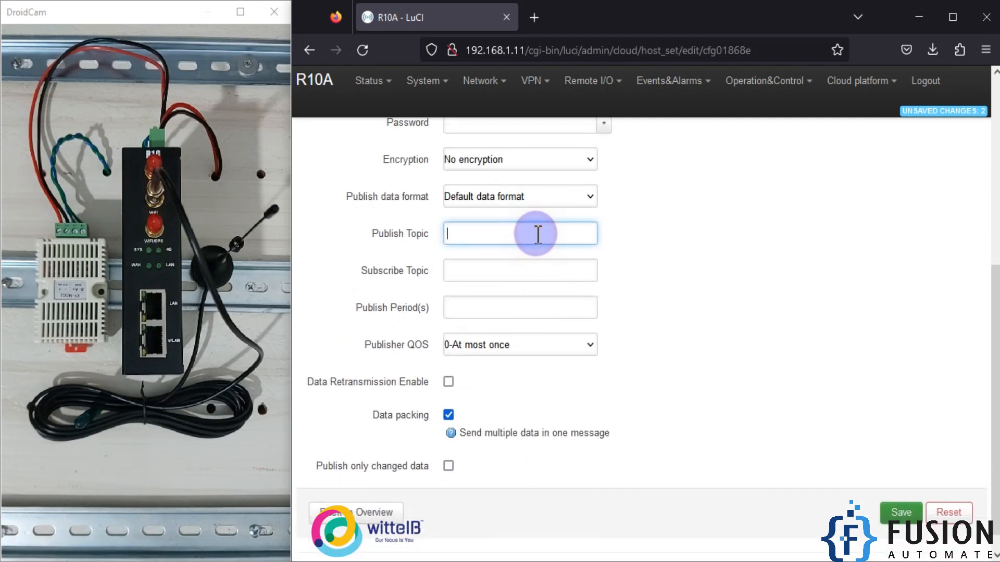
pyautogui.write('SHT20')
pyautogui.click(518, 270)
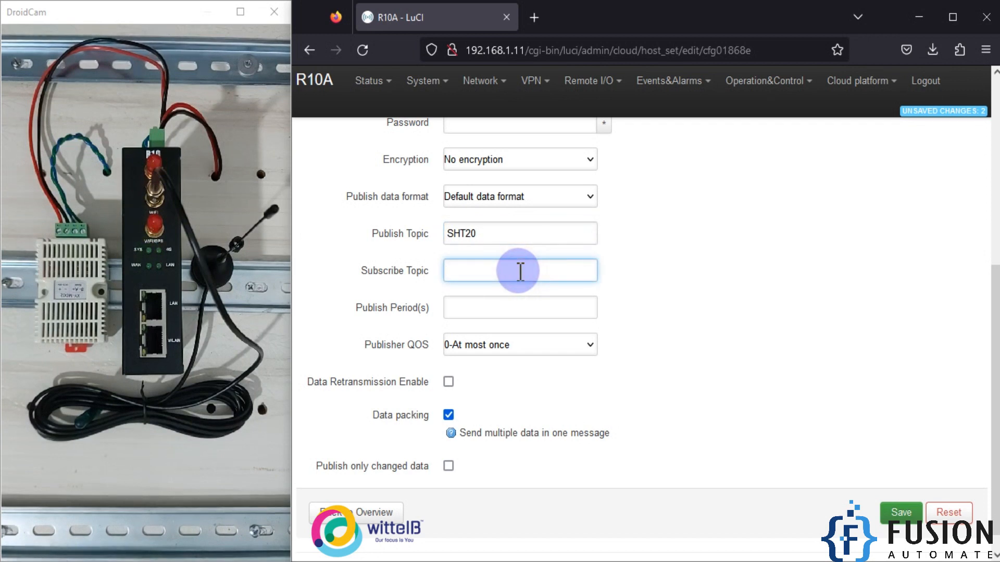
pyautogui.write('Te')
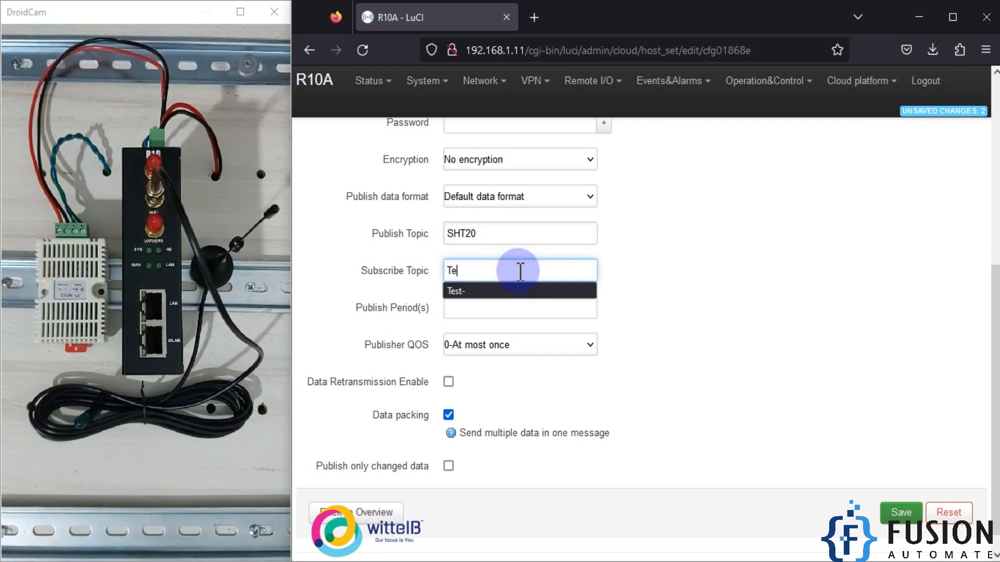
pyautogui.write('st-1')
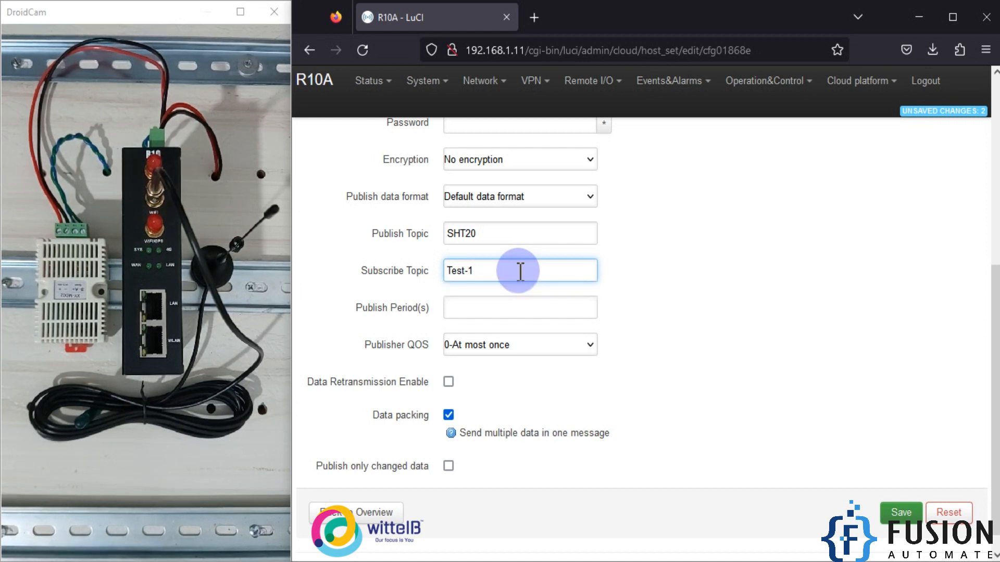
pyautogui.click(786, 261)
# - Set the publish period to 5 seconds with publisher QOS 0-At most once, and save the cloud connection settings
pyautogui.click(559, 314)
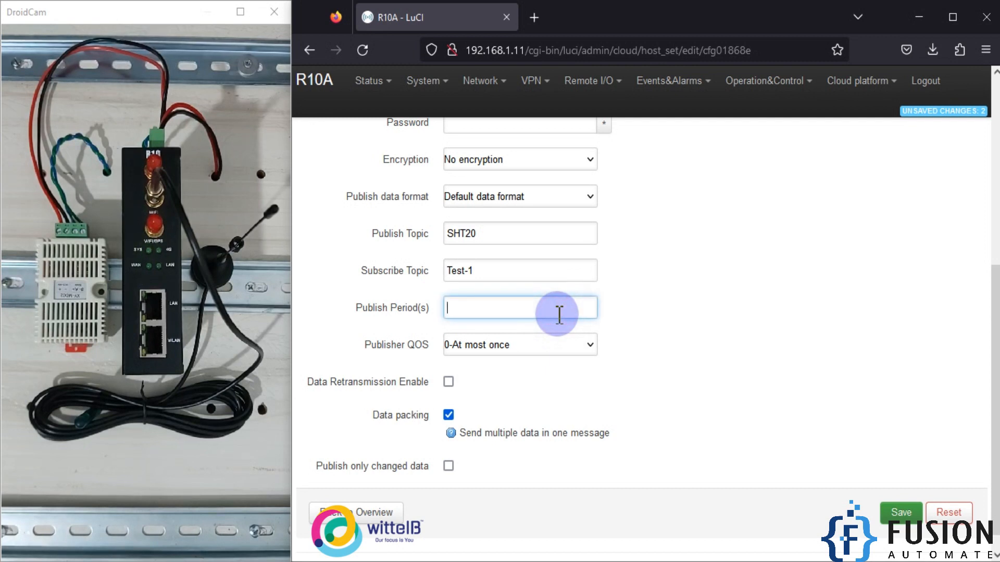
pyautogui.write('5')
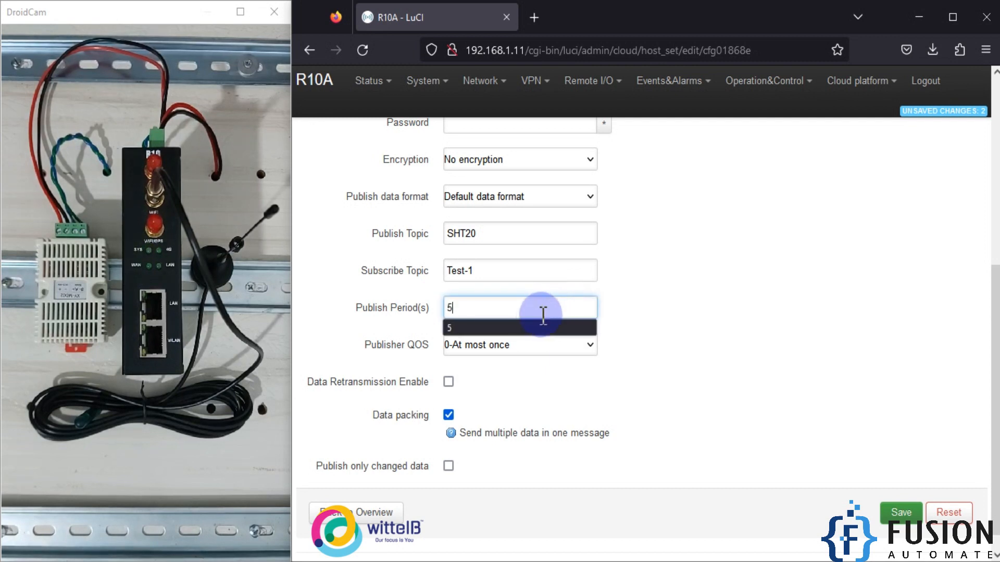
pyautogui.click(527, 326)
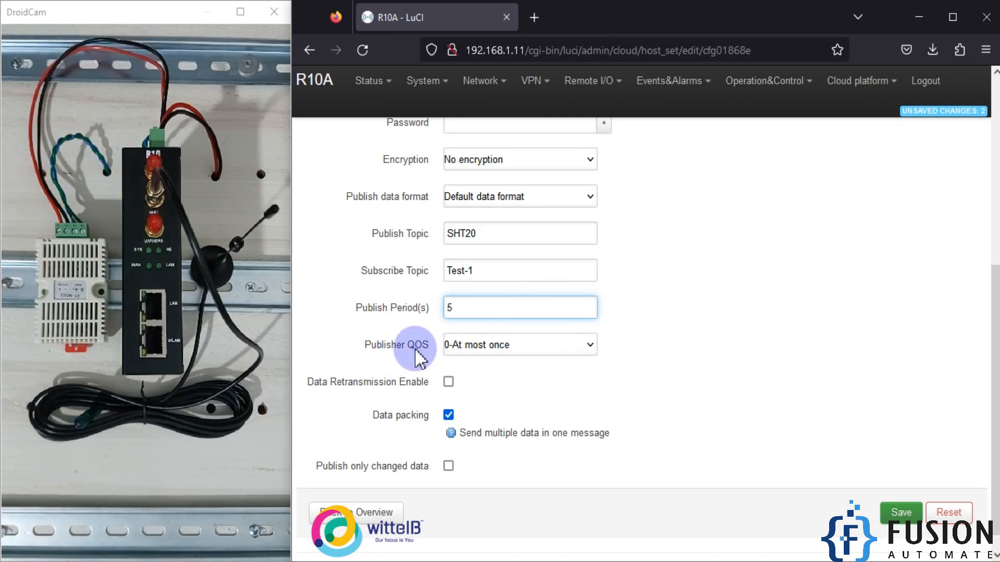
pyautogui.click(545, 348)
pyautogui.click(474, 373)
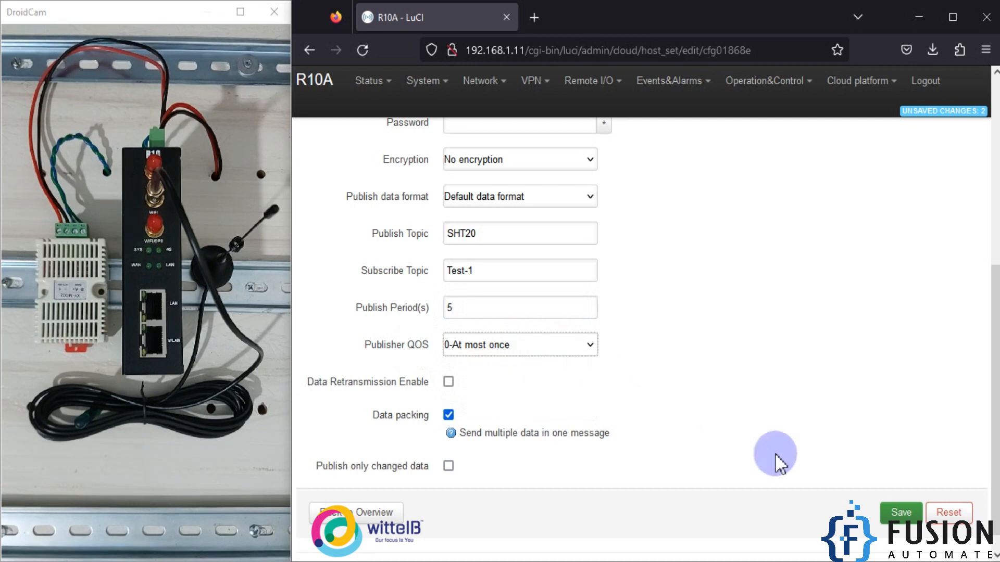
pyautogui.click(898, 513)
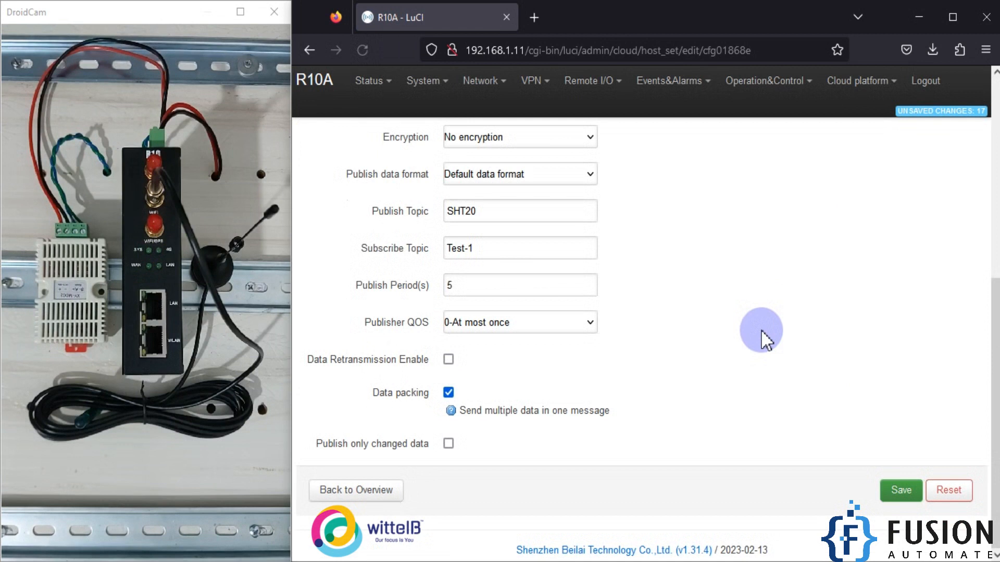
# - Return to the custom cloud overview, enable the Personal Cloud entry, and save and apply the changes
pyautogui.click(392, 492)
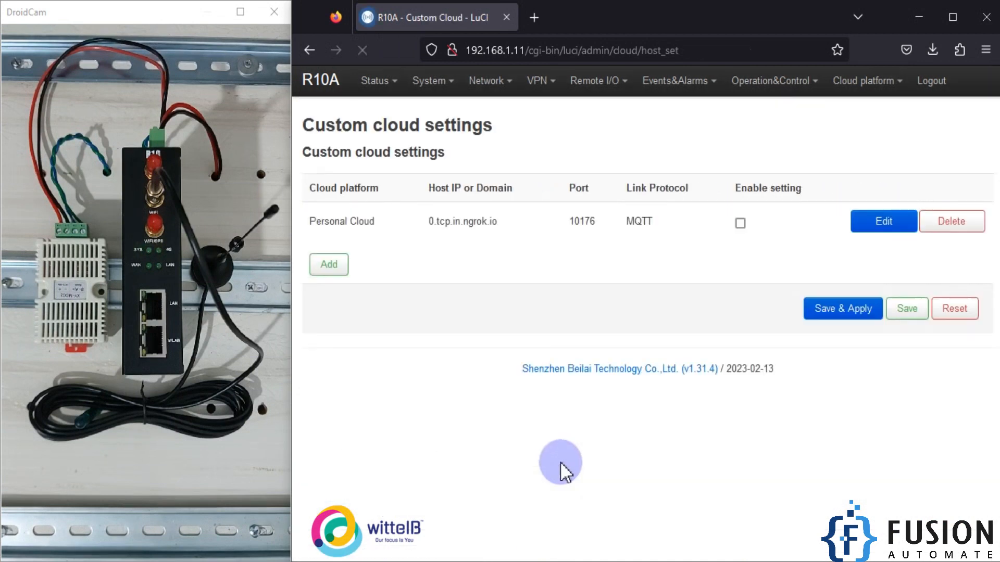
pyautogui.click(740, 224)
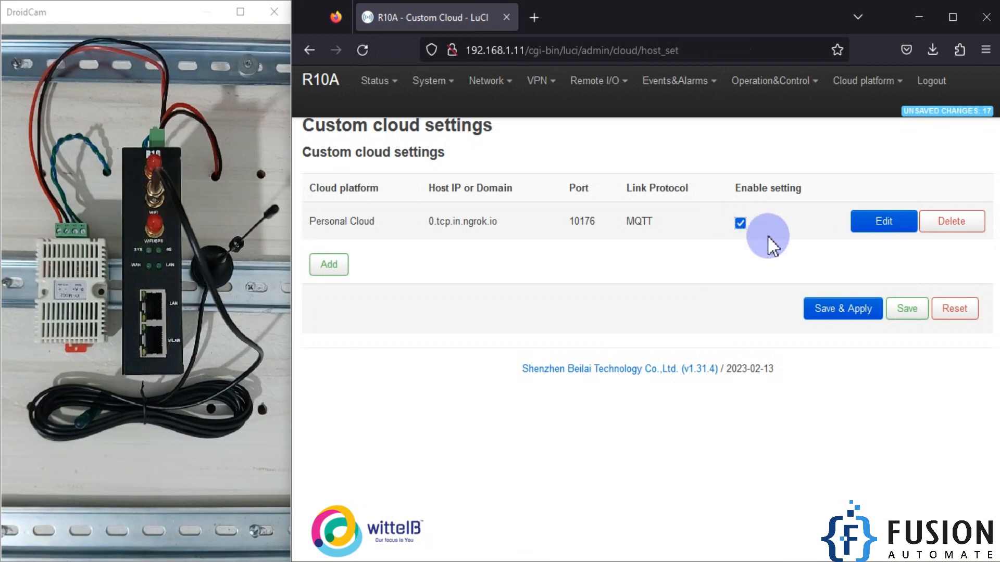
pyautogui.click(840, 318)
pyautogui.click(838, 308)
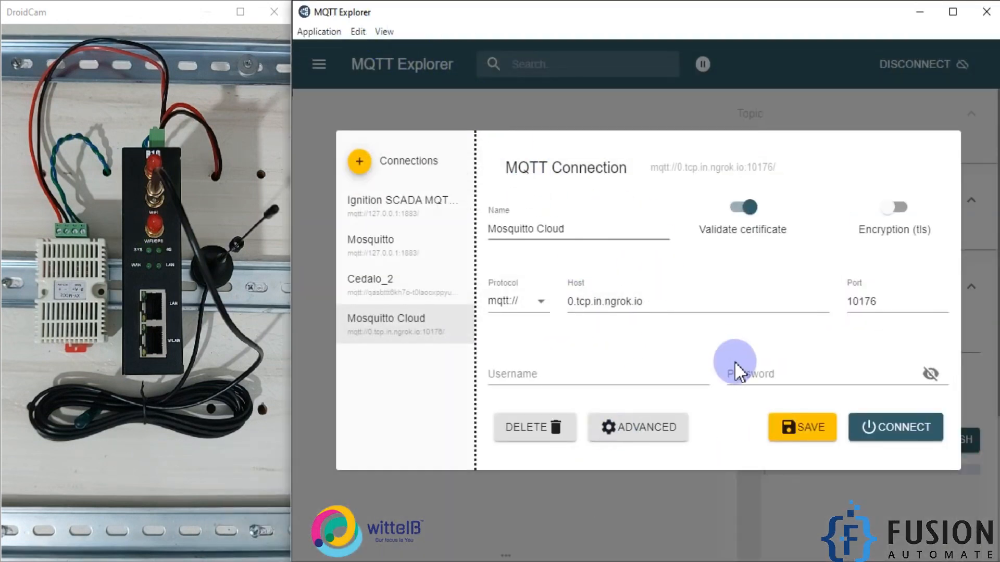
# - In MQTT Explorer, connect to the Mosquitto Cloud broker and remove the two sensorDatas charts of the Test topic
pyautogui.click(883, 437)
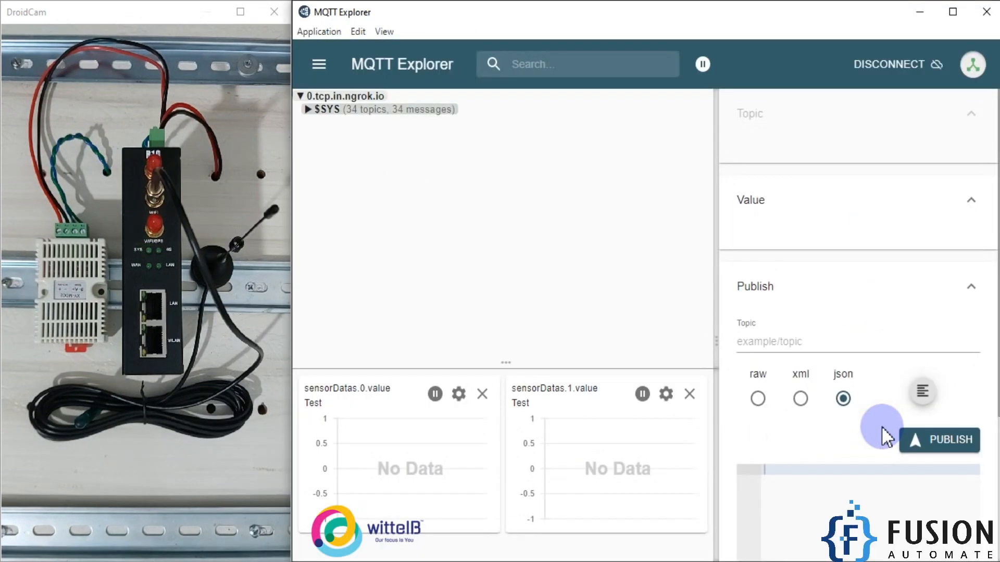
pyautogui.click(483, 394)
pyautogui.click(689, 395)
# - Open the SHT20 topic and enlarge the window and topic tree to examine the published sensor values
pyautogui.click(413, 128)
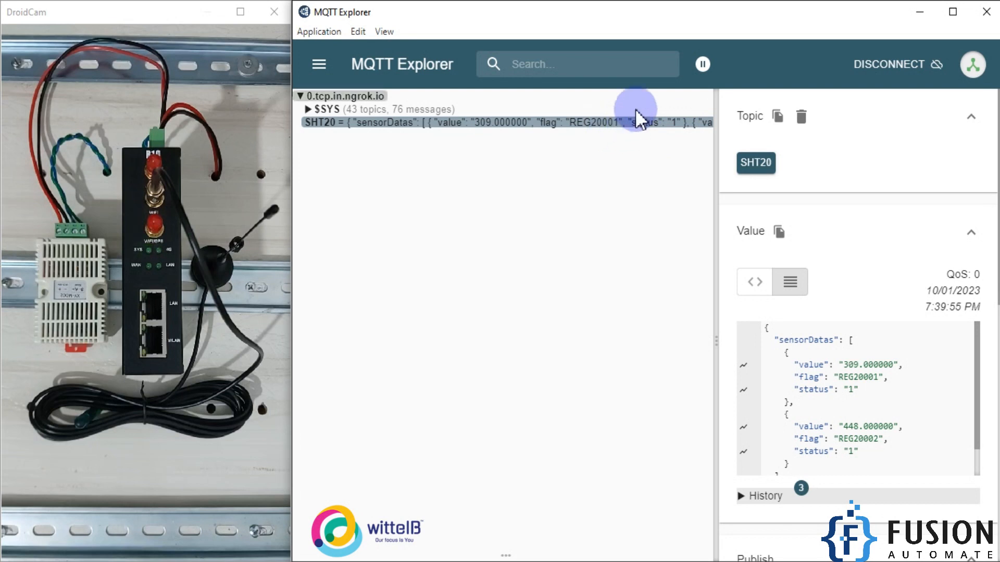
pyautogui.click(952, 12)
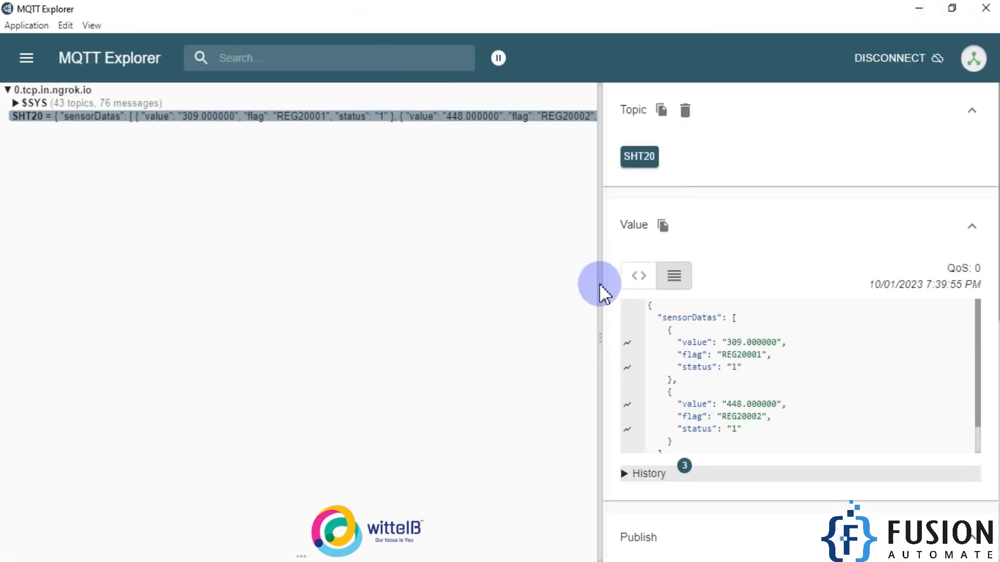
pyautogui.moveTo(603, 287); pyautogui.dragTo(675, 288)
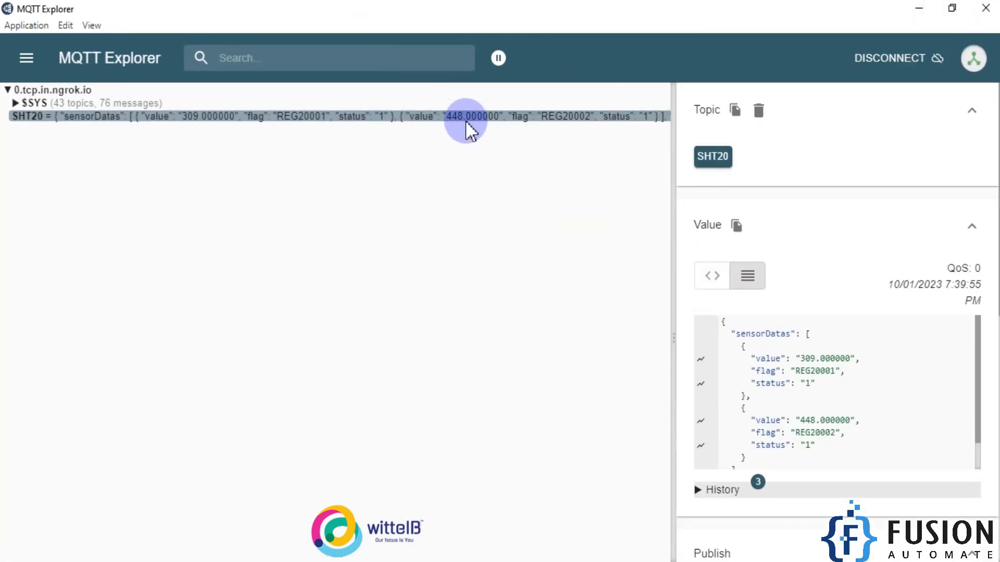
# - Restore the window size, chart both sensorDatas values of the SHT20 topic, and widen the topic tree and chart area
pyautogui.doubleClick(707, 13)
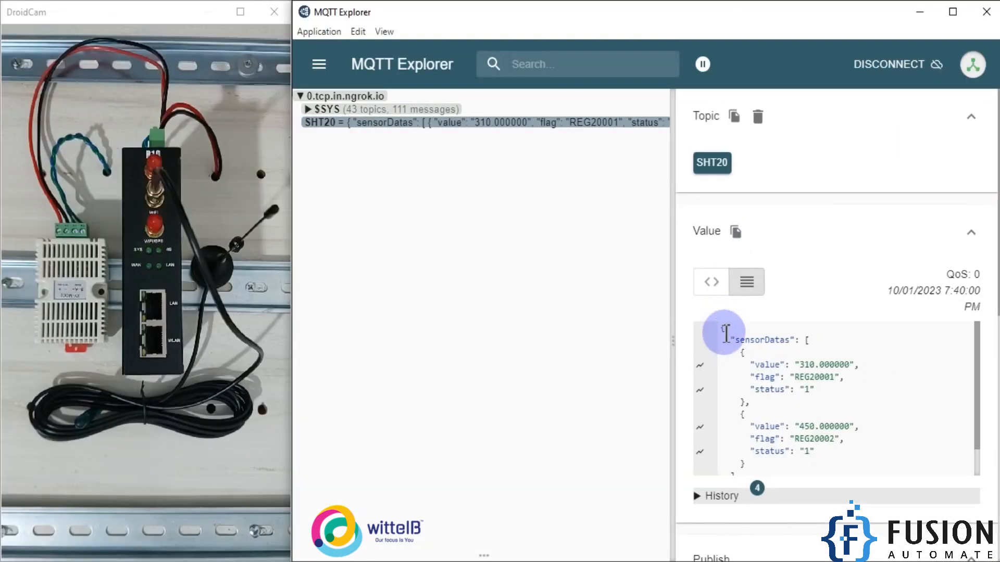
pyautogui.click(699, 364)
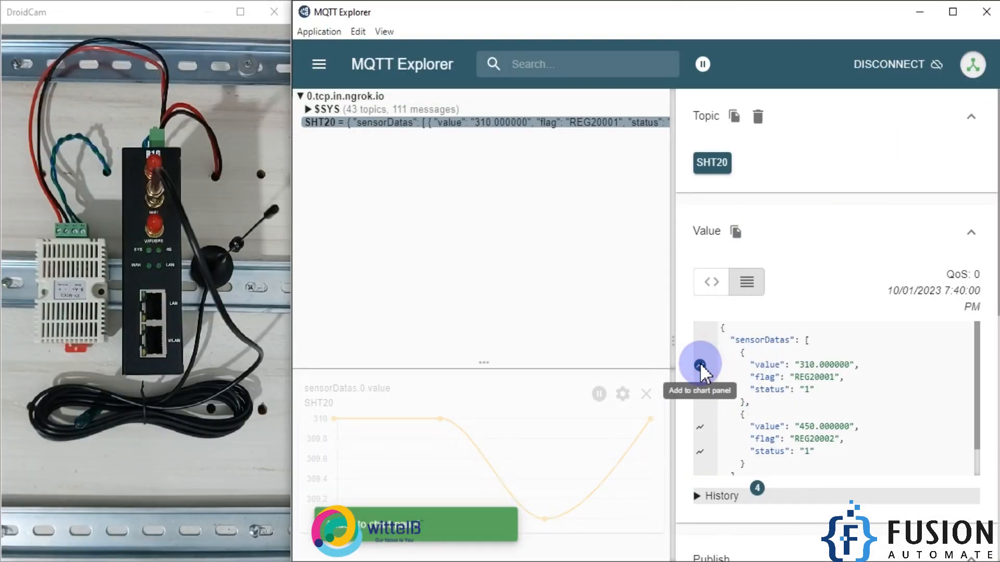
pyautogui.click(700, 427)
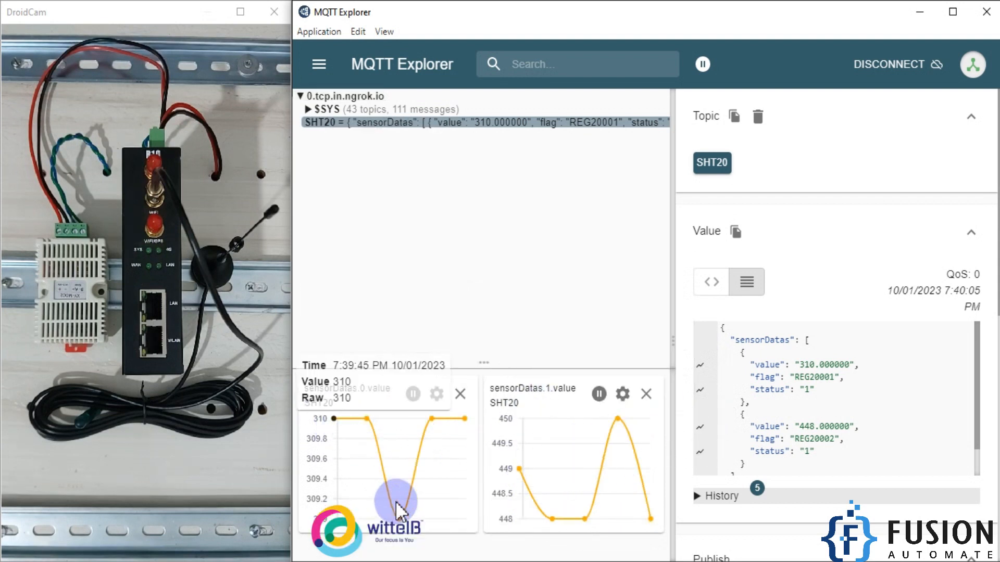
pyautogui.moveTo(663, 346); pyautogui.dragTo(937, 341)
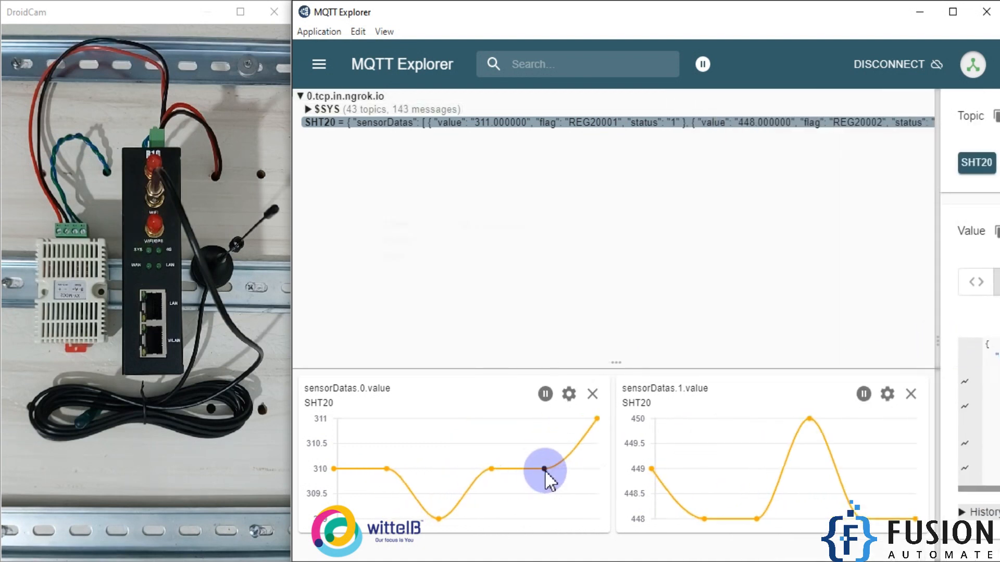
# - Examine the points on the sensorDatas.0.value chart and the values and statuses in the SHT20 topic message
pyautogui.moveTo(546, 472)
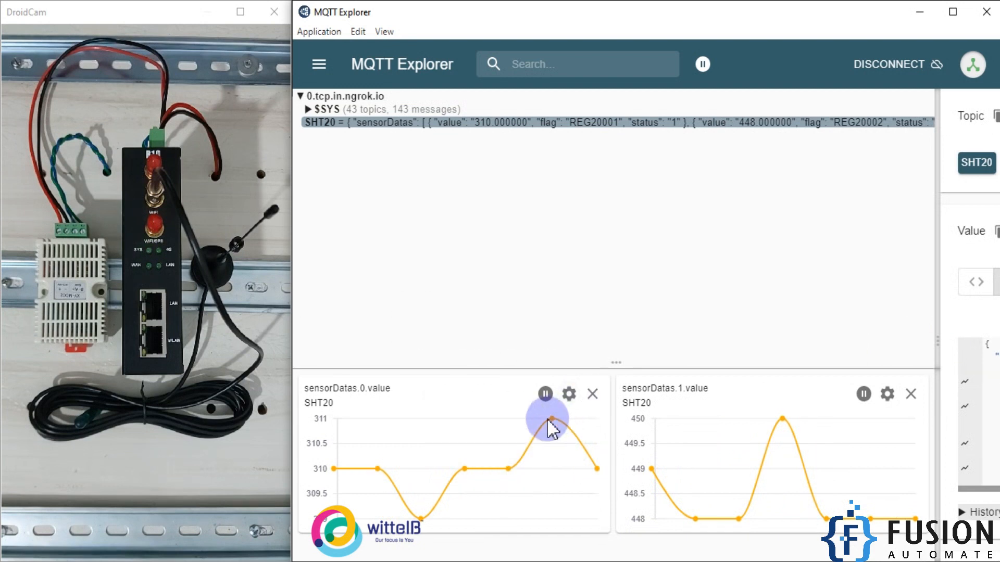
pyautogui.moveTo(552, 419)
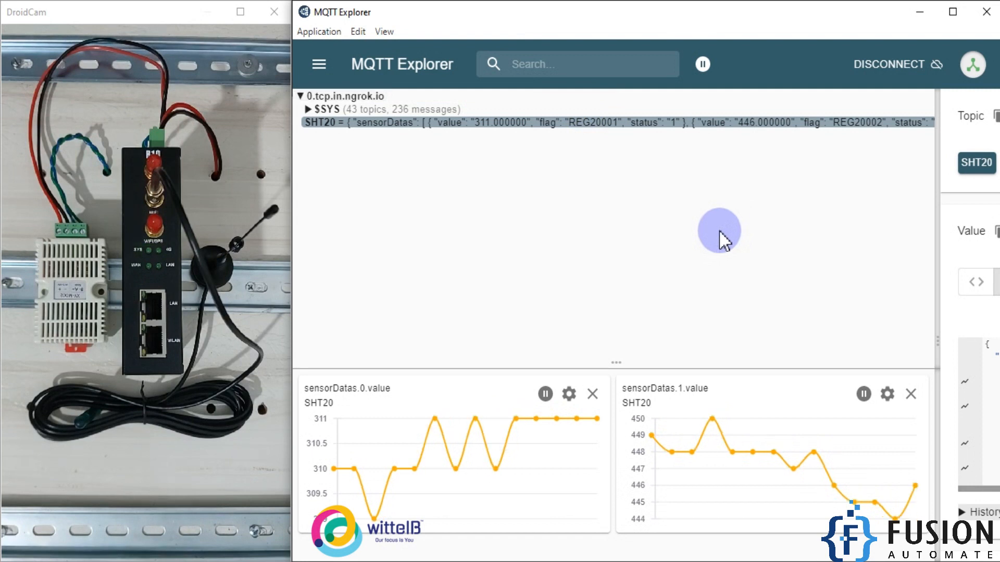
pyautogui.doubleClick(818, 123)
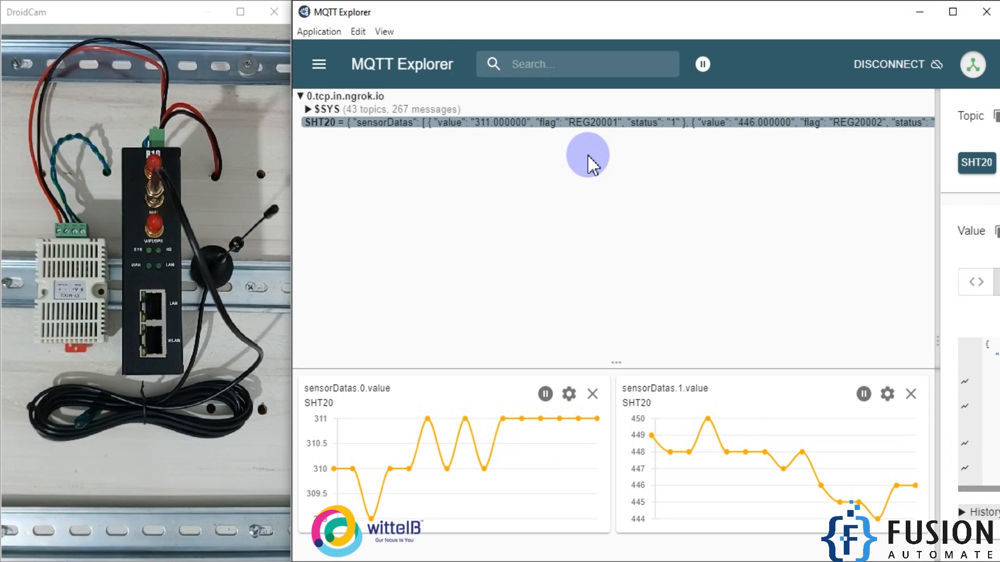
pyautogui.doubleClick(645, 123)
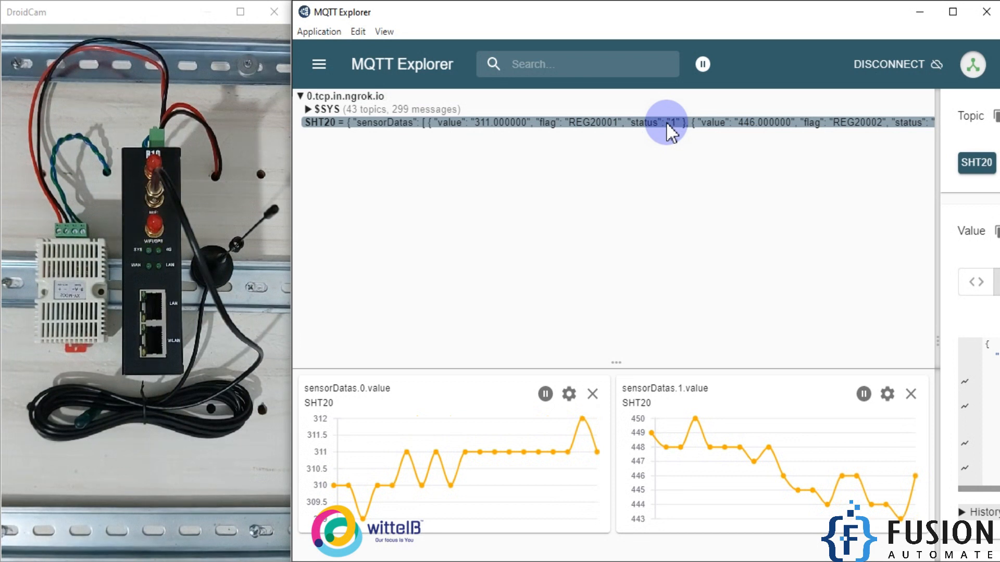
# - Switch to the R10A router page in Firefox and review the serial port settings
pyautogui.click(928, 9)
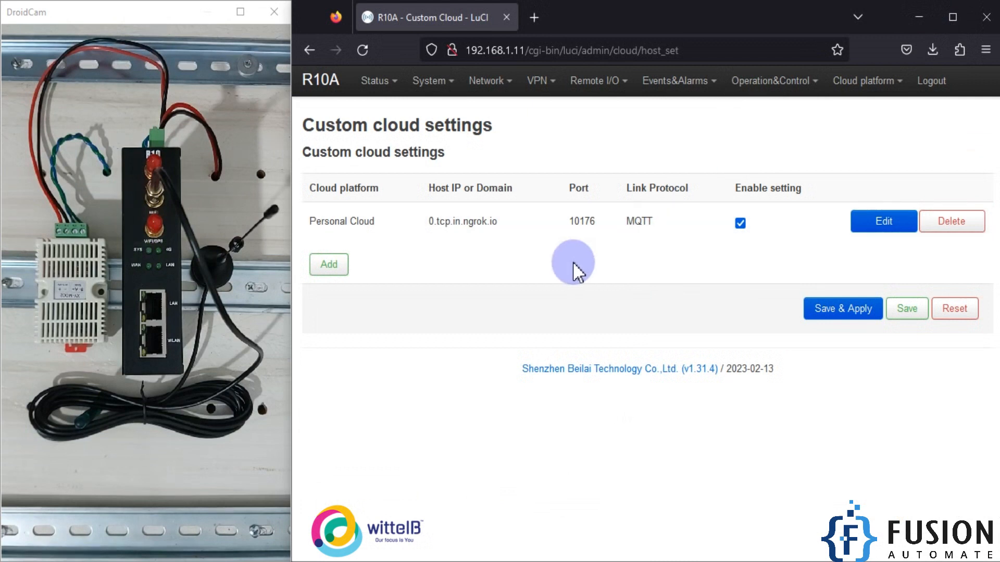
pyautogui.click(618, 89)
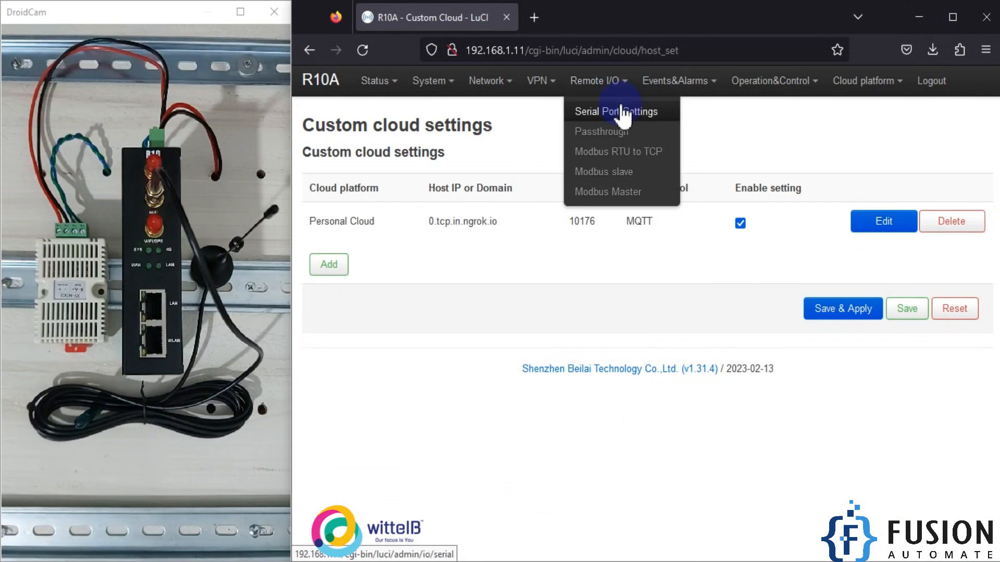
pyautogui.click(627, 111)
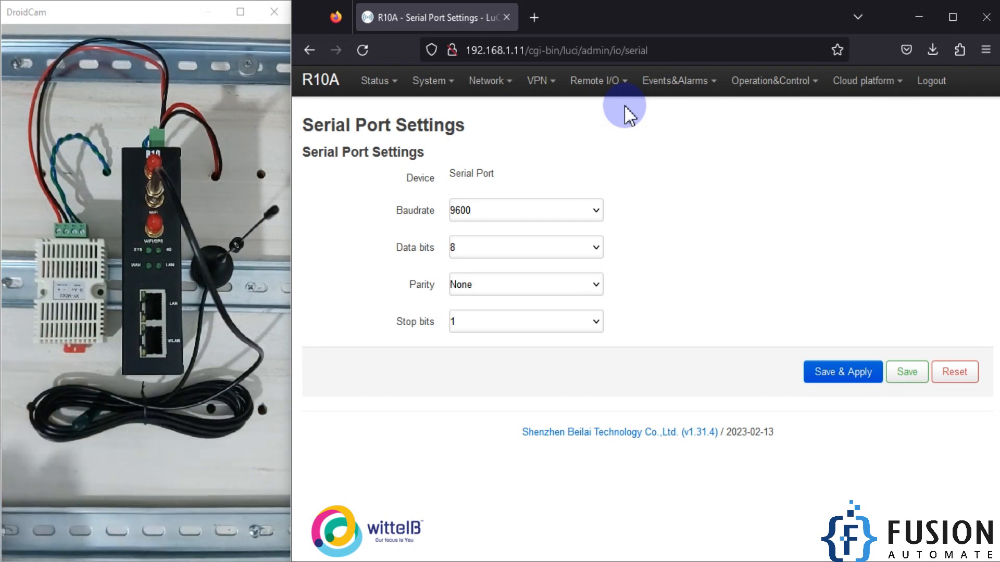
# - Open the Modbus Master configuration and check the SHT20 entry's register type
pyautogui.moveTo(595, 80)
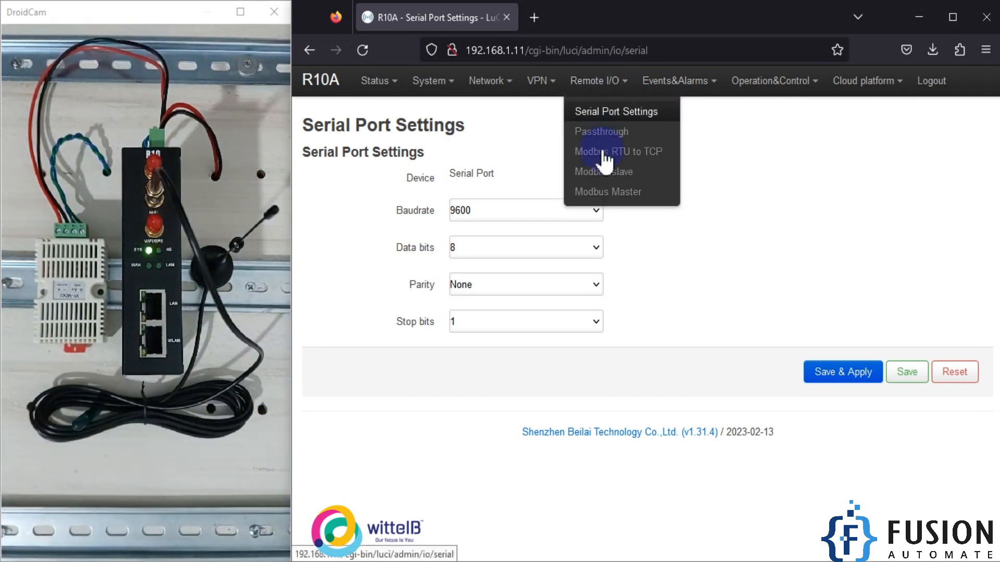
pyautogui.click(609, 194)
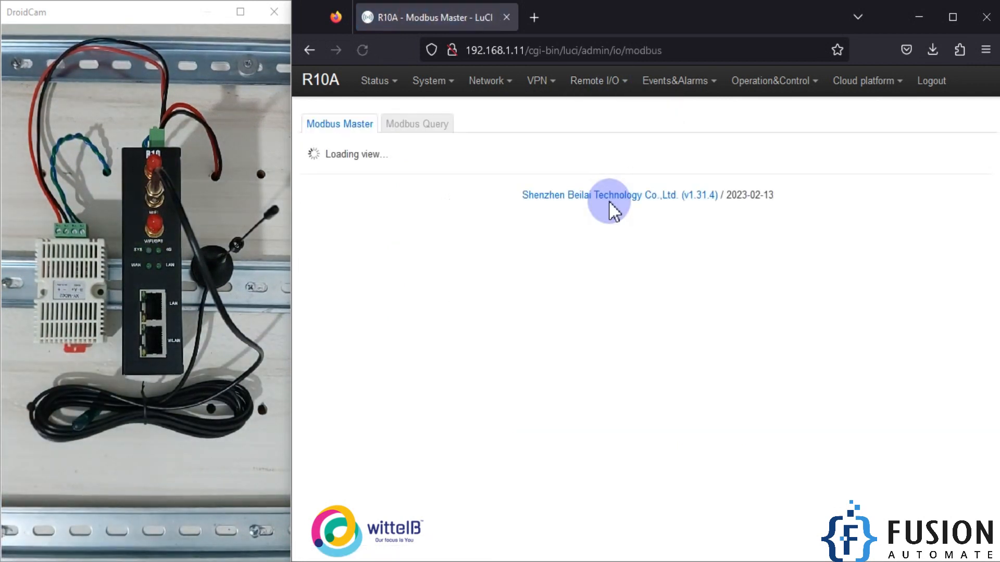
pyautogui.scroll(-3, 630, 320)
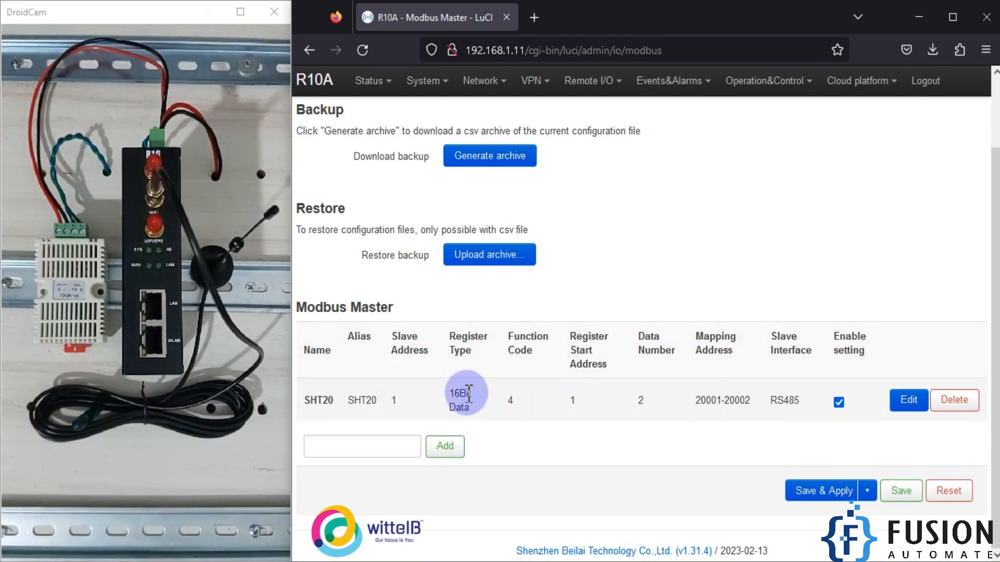
pyautogui.moveTo(468, 394); pyautogui.dragTo(469, 397)
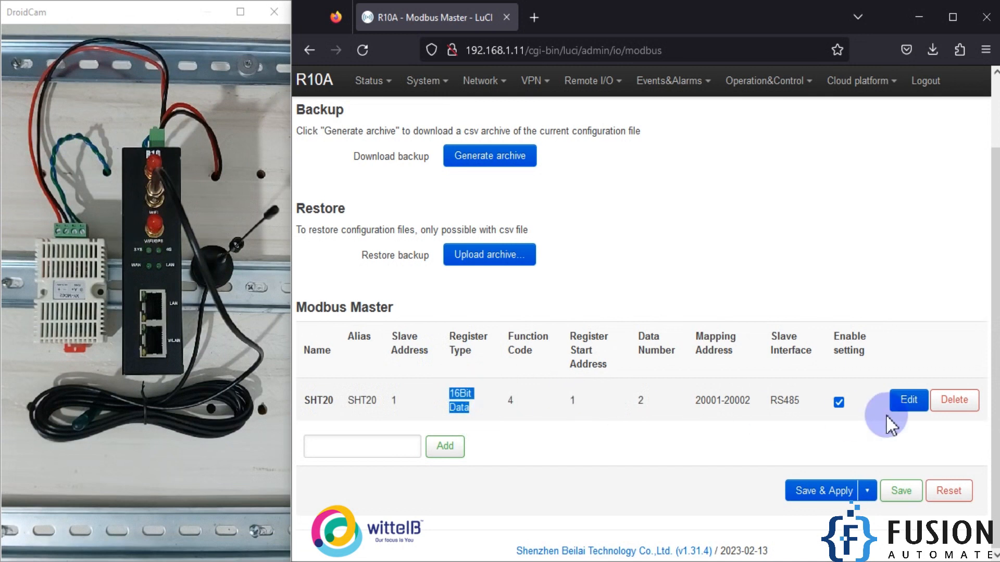
# - Open the SHT20 Modbus Master entry, review its alias, slave address, register start address and data number, and dismiss it without saving
pyautogui.click(906, 400)
pyautogui.moveTo(513, 157); pyautogui.dragTo(461, 158)
pyautogui.click(503, 196)
pyautogui.moveTo(476, 197); pyautogui.dragTo(476, 197)
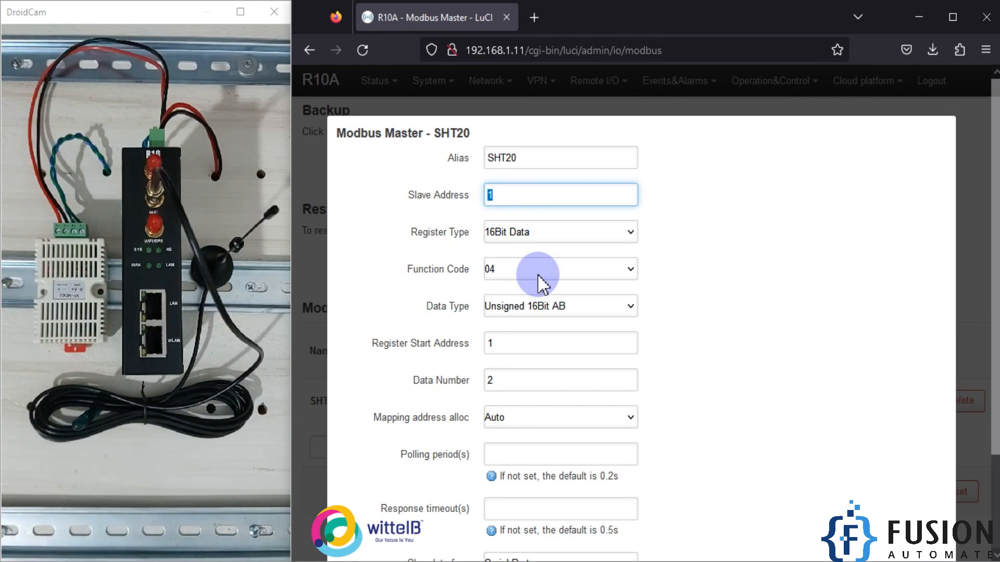
pyautogui.scroll(-2, 542, 281)
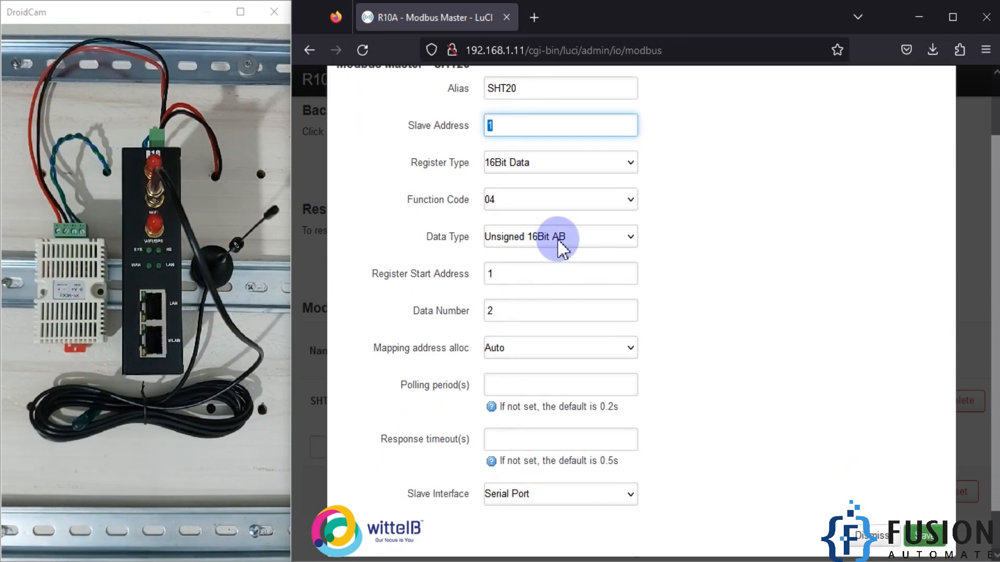
pyautogui.doubleClick(509, 276)
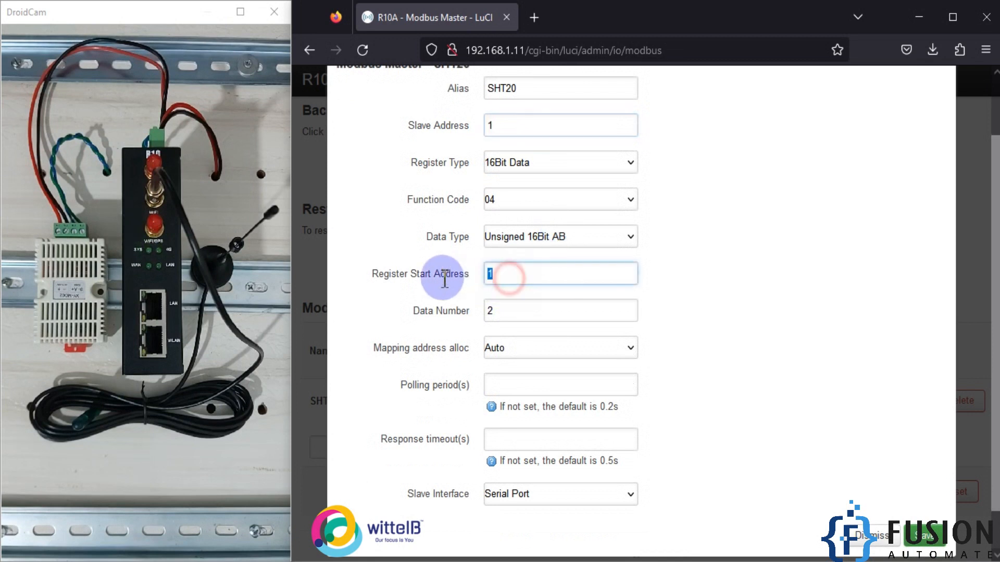
pyautogui.doubleClick(509, 309)
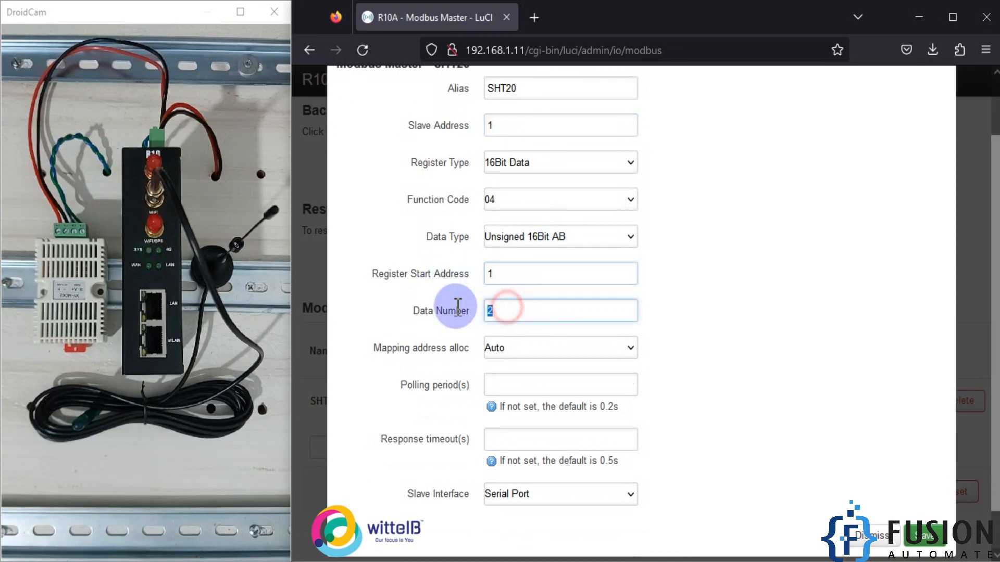
pyautogui.scroll(-2, 451, 307)
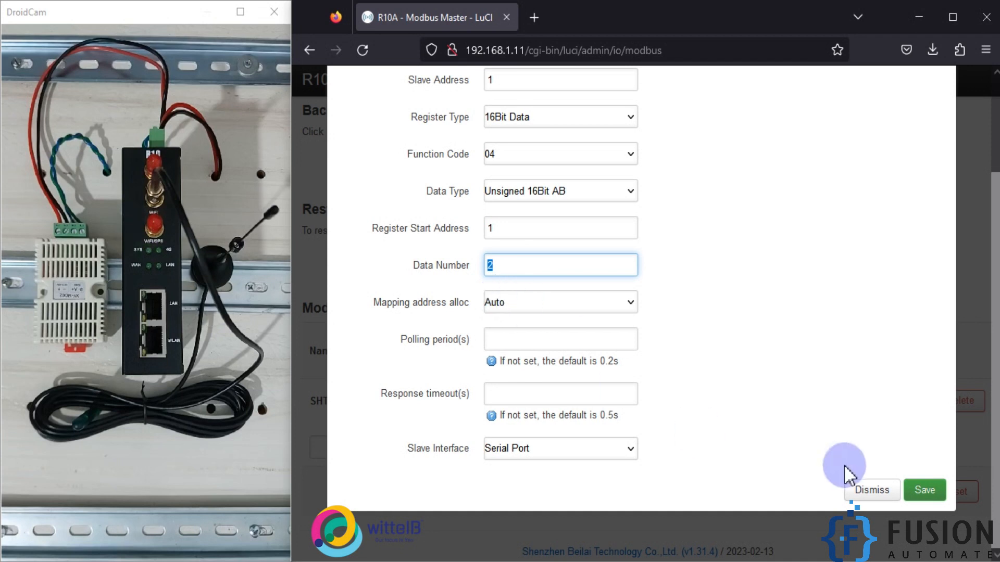
pyautogui.click(873, 492)
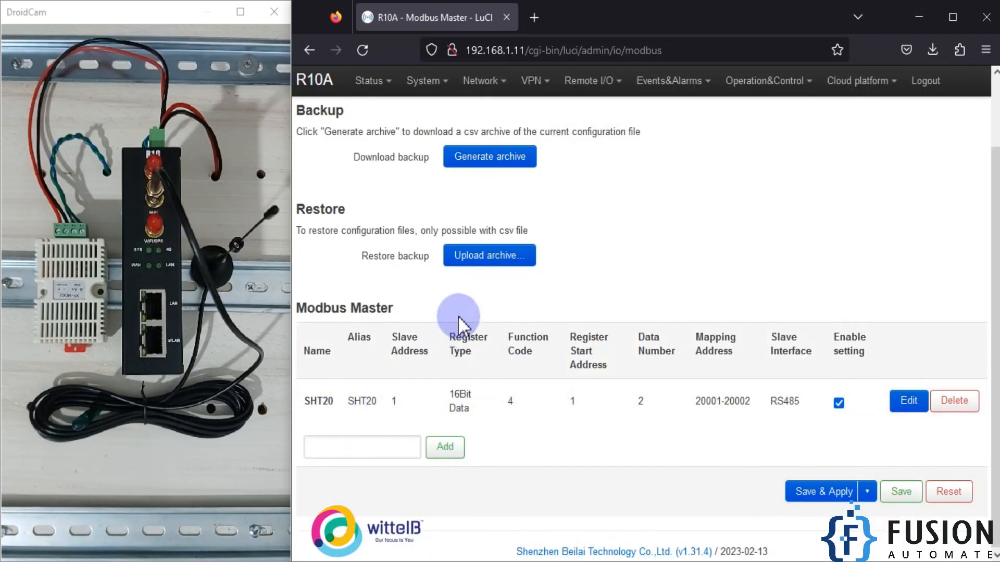
# - Query the RS485 Modbus channels for all slave addresses and configurations, with the data type set to Numberical Type
pyautogui.scroll(3, 438, 180)
pyautogui.click(420, 133)
pyautogui.click(881, 252)
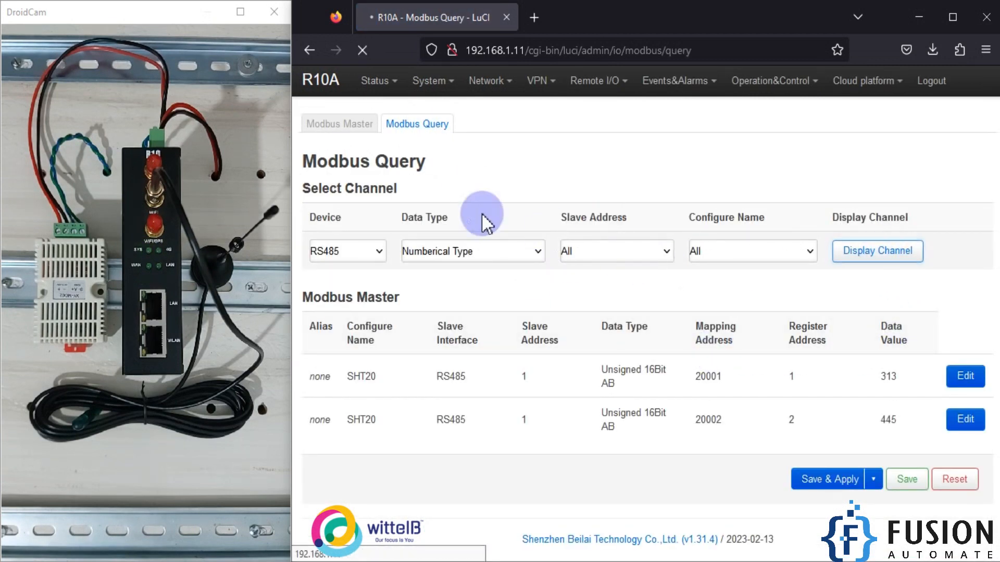
pyautogui.click(471, 253)
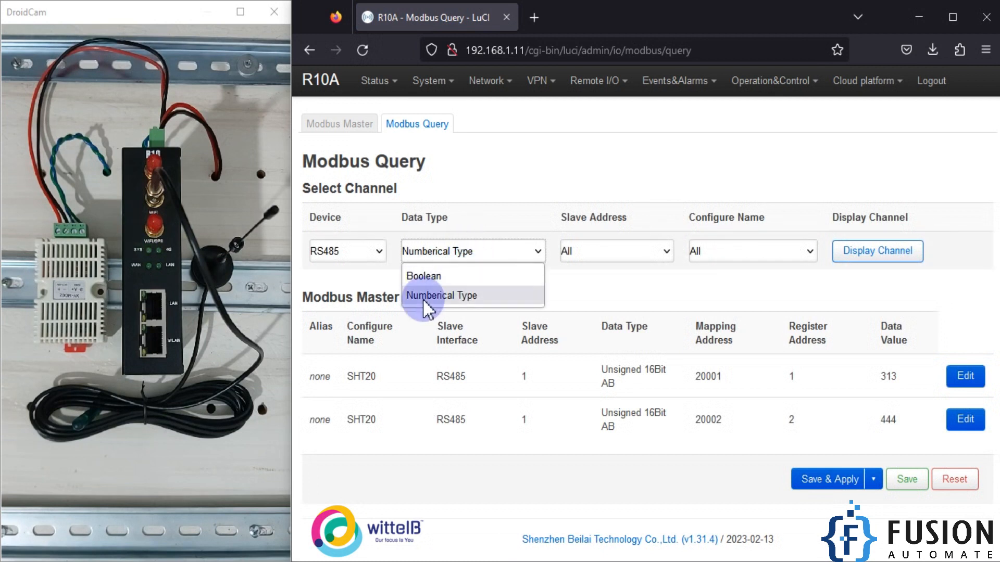
pyautogui.click(442, 296)
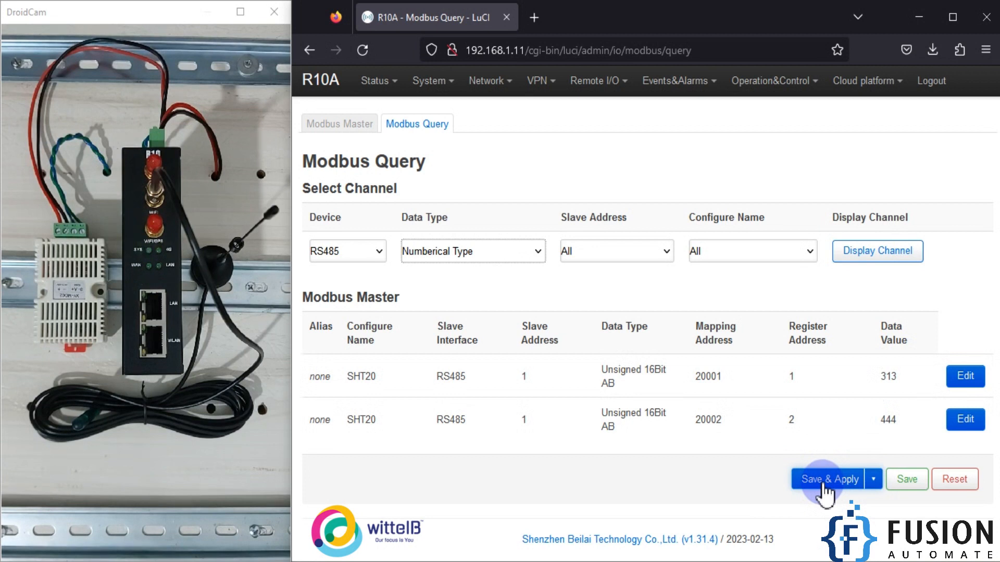
# - Go to the custom cloud settings and open the Personal Cloud entry for editing
pyautogui.moveTo(859, 82)
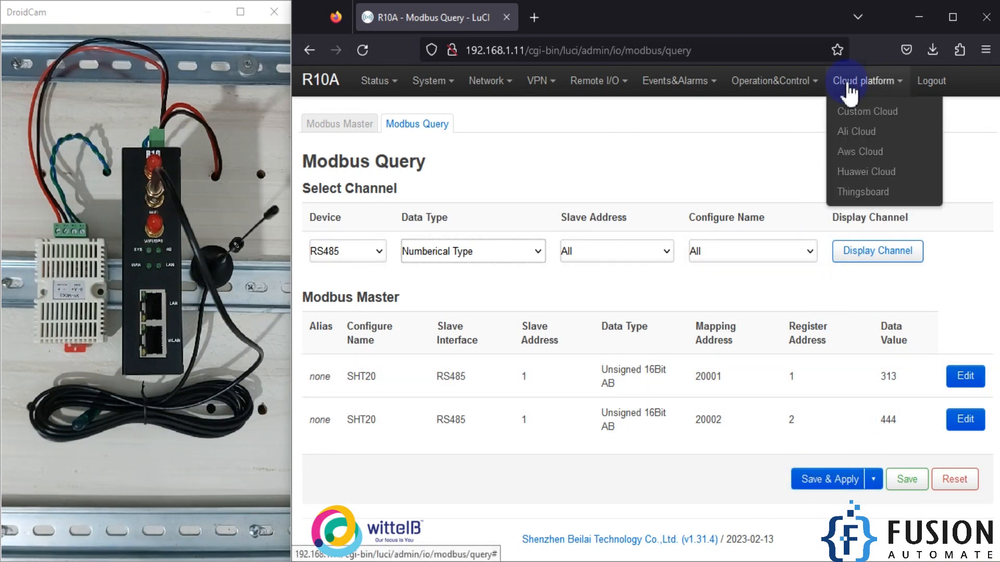
pyautogui.click(880, 111)
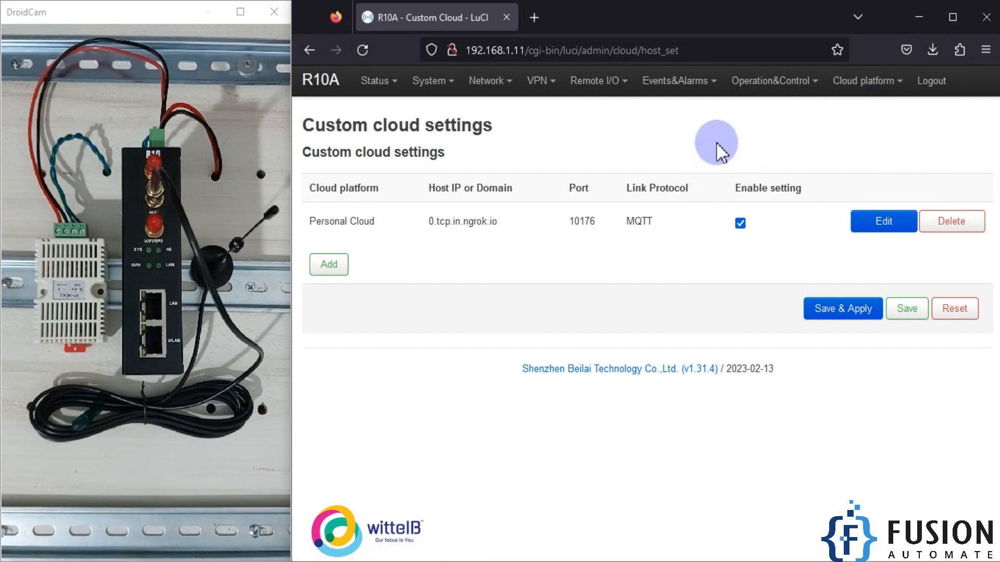
pyautogui.moveTo(865, 82)
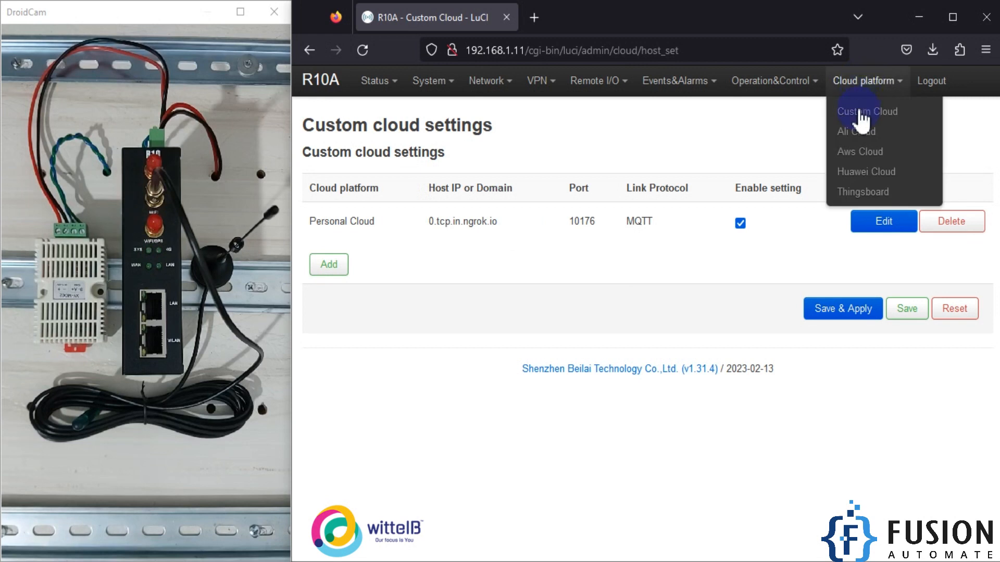
pyautogui.click(882, 232)
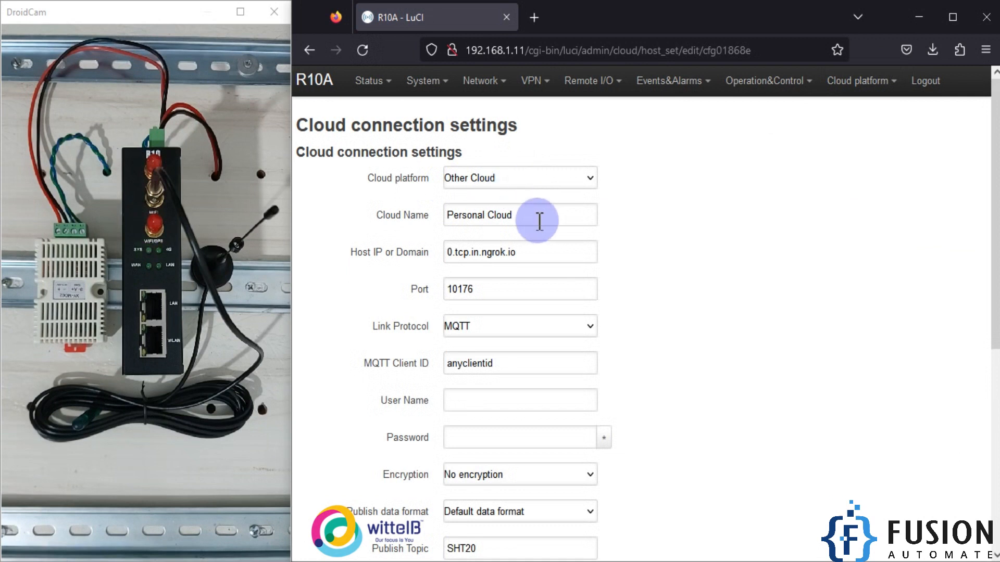
# - Review the Personal Cloud entry's cloud name, host domain, port and MQTT client ID
pyautogui.moveTo(538, 219); pyautogui.dragTo(395, 224)
pyautogui.moveTo(544, 252); pyautogui.dragTo(399, 252)
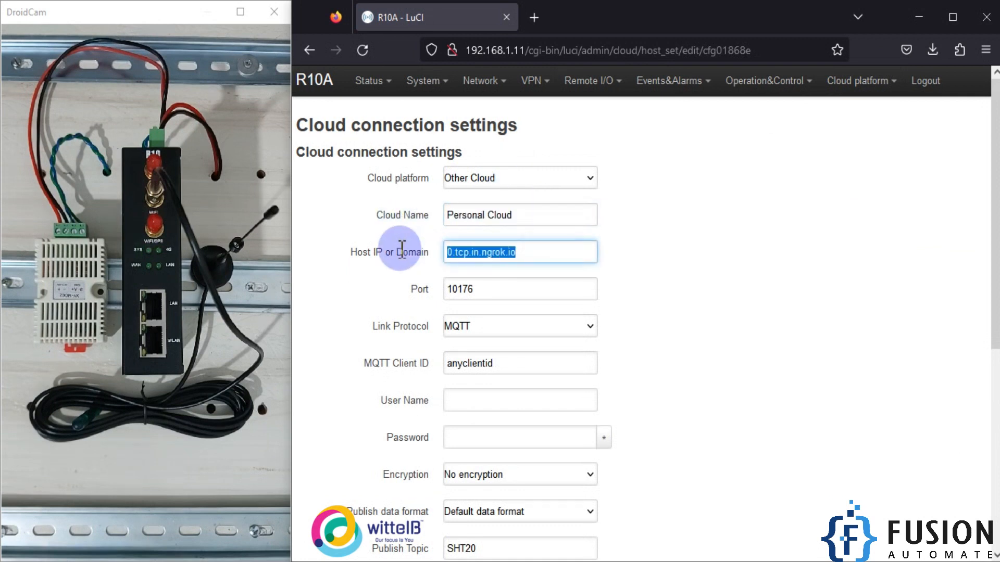
pyautogui.moveTo(523, 286); pyautogui.dragTo(429, 286)
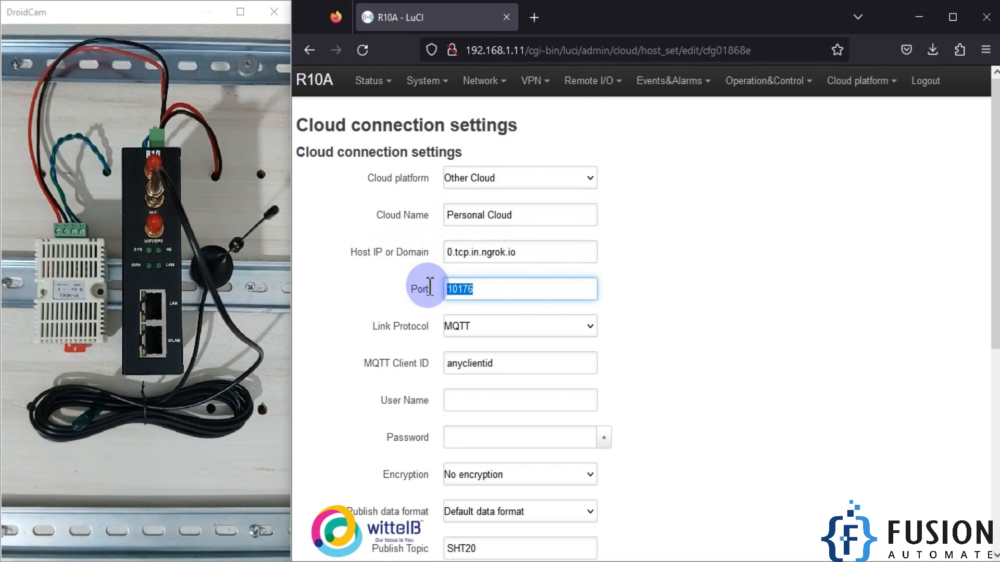
pyautogui.moveTo(569, 252); pyautogui.dragTo(350, 245)
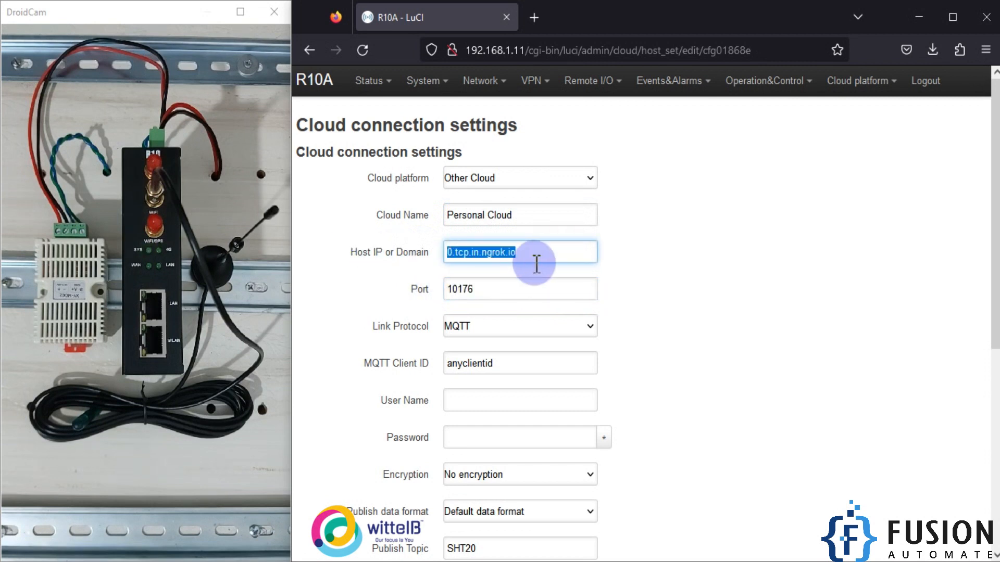
pyautogui.scroll(-3, 550, 266)
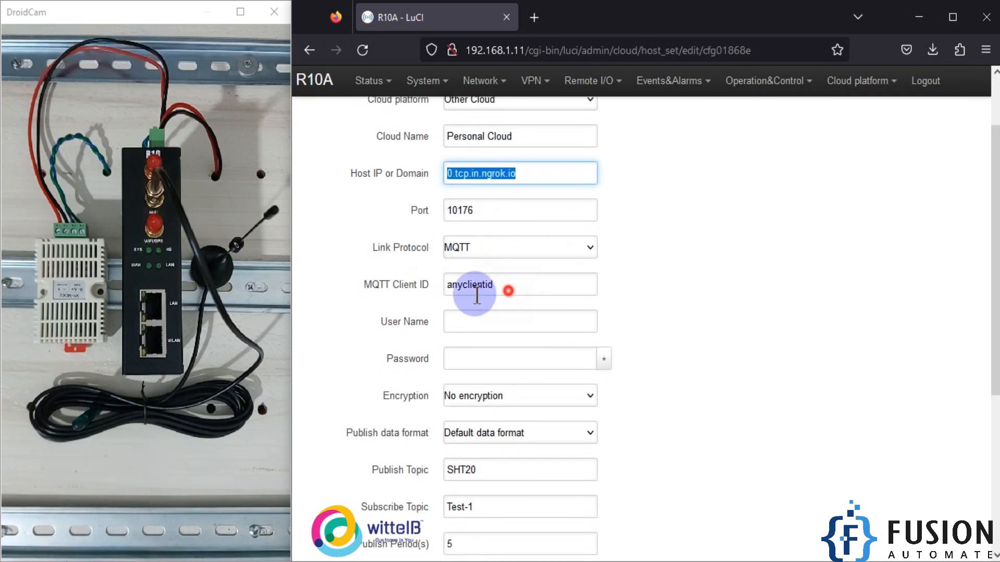
pyautogui.moveTo(497, 286); pyautogui.dragTo(391, 290)
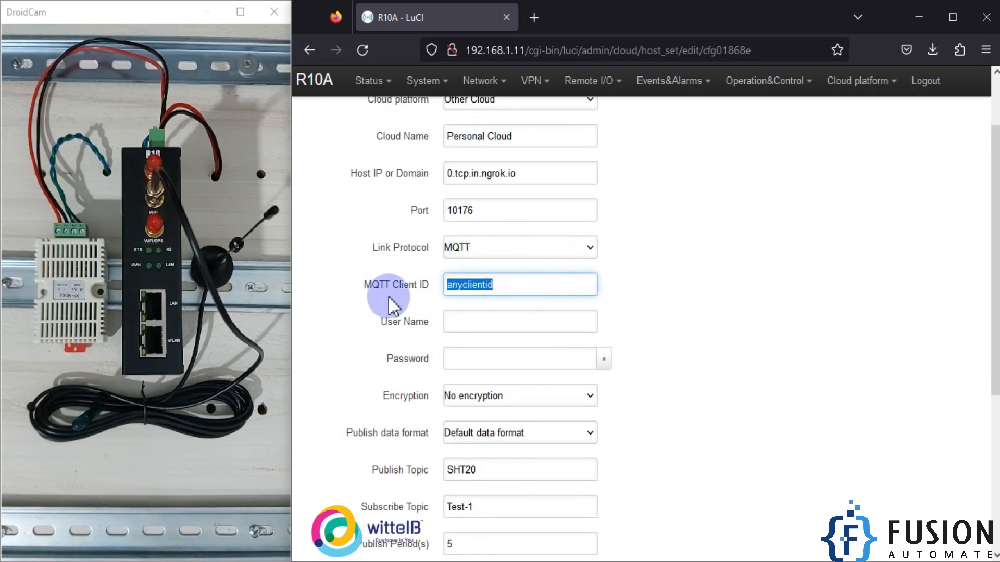
pyautogui.click(515, 287)
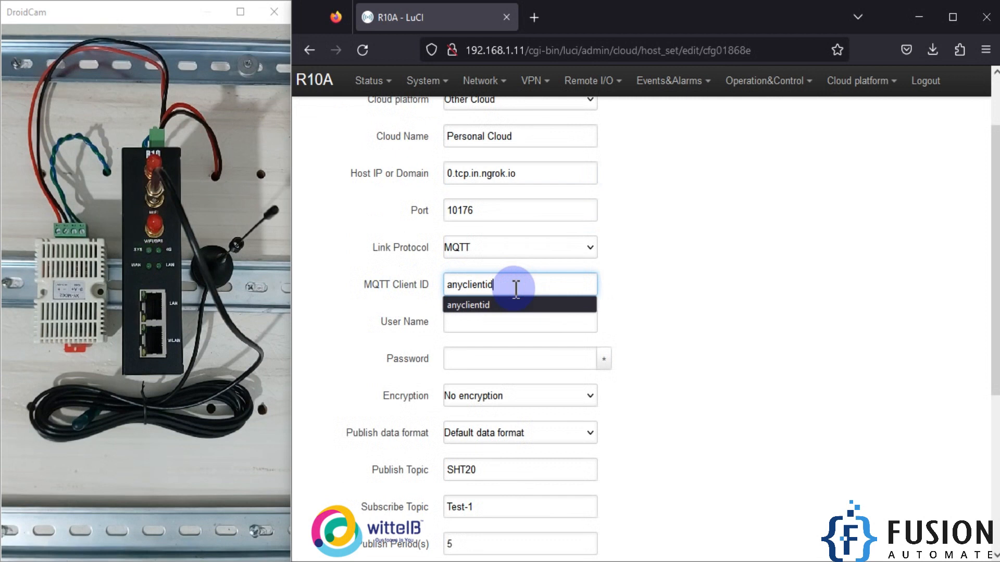
pyautogui.click(620, 280)
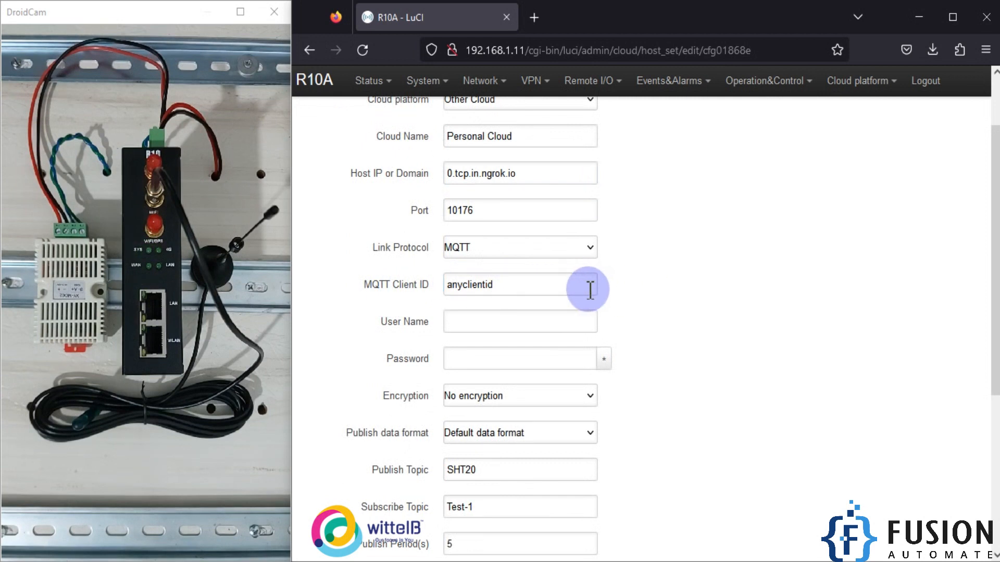
# - Review the Personal Cloud entry's MQTT client ID, login fields, encryption and publish data format
pyautogui.moveTo(562, 286); pyautogui.dragTo(440, 283)
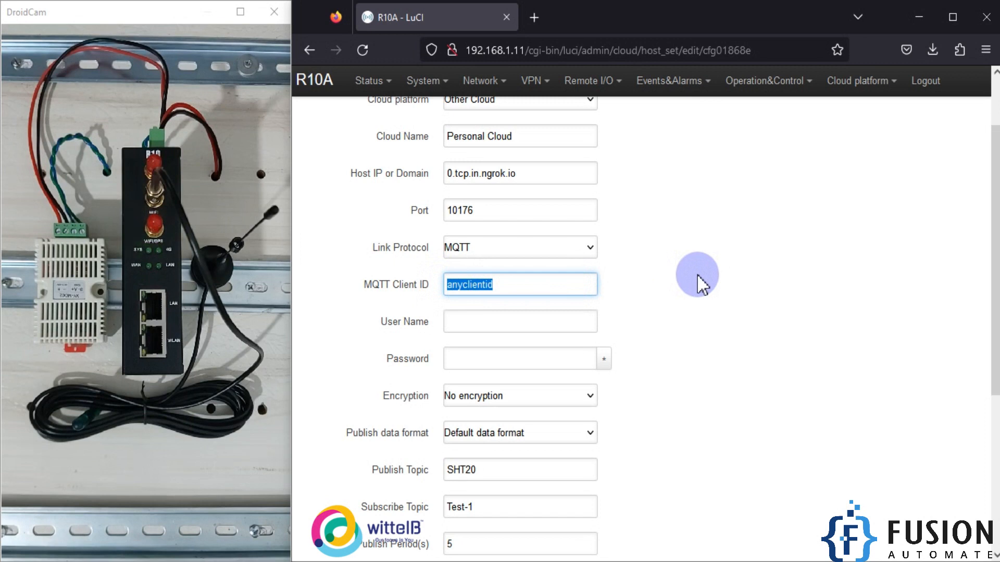
pyautogui.scroll(-3, 696, 274)
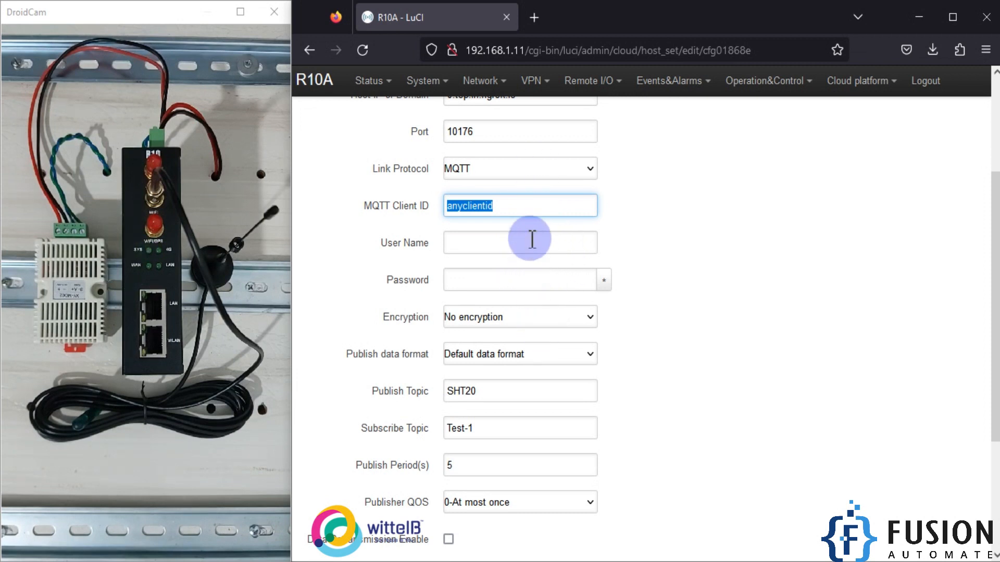
pyautogui.scroll(-2, 536, 245)
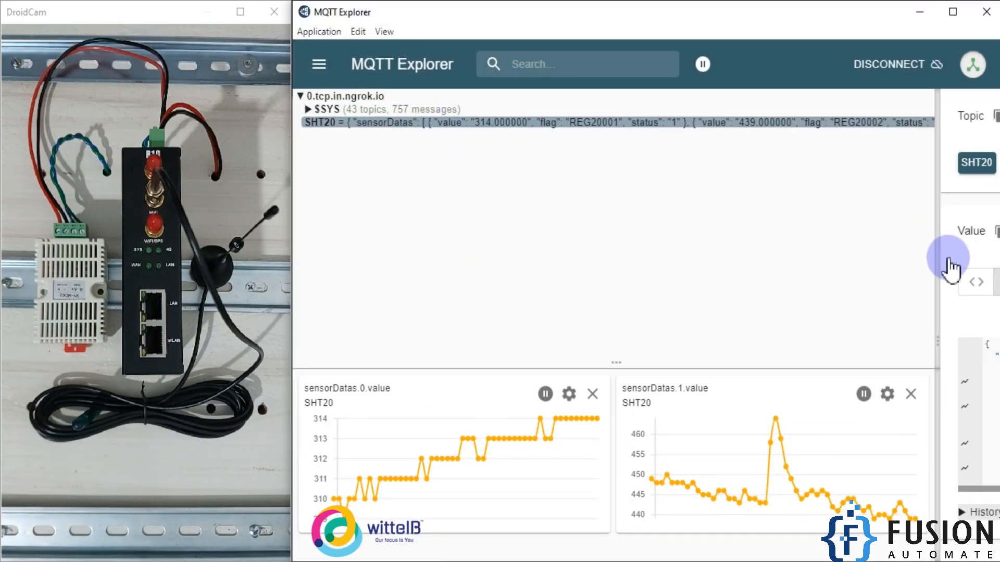
# - Switch to MQTT Explorer, widen the SHT20 topic's details and select its whole JSON payload
pyautogui.moveTo(938, 266); pyautogui.dragTo(299, 274)
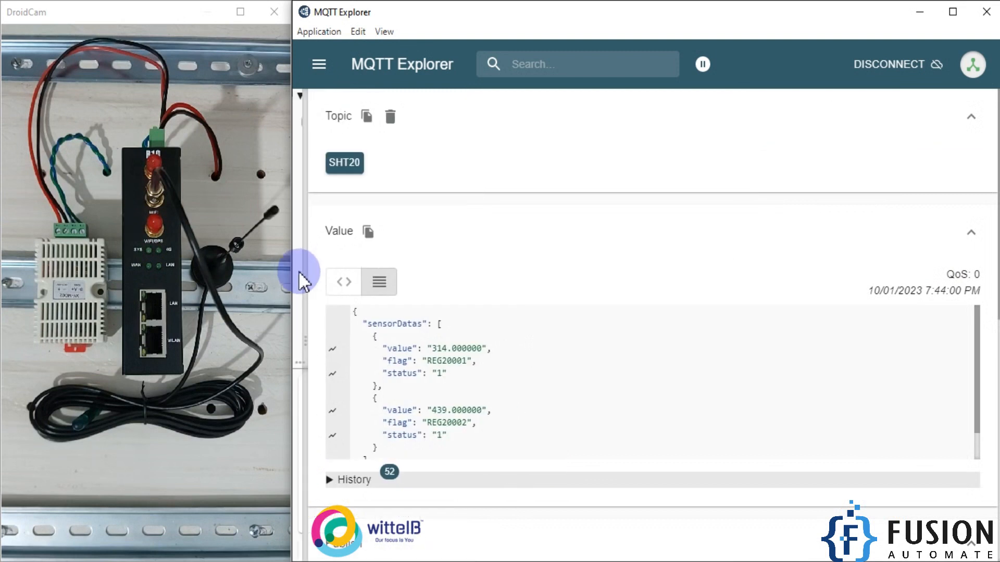
pyautogui.scroll(-1, 494, 378)
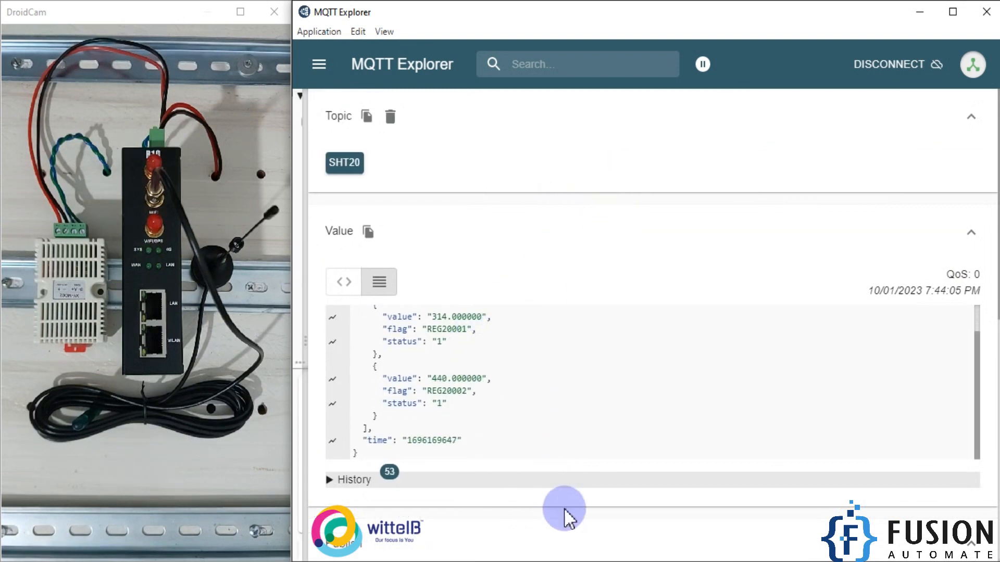
pyautogui.scroll(-3, 615, 433)
pyautogui.scroll(3, 636, 424)
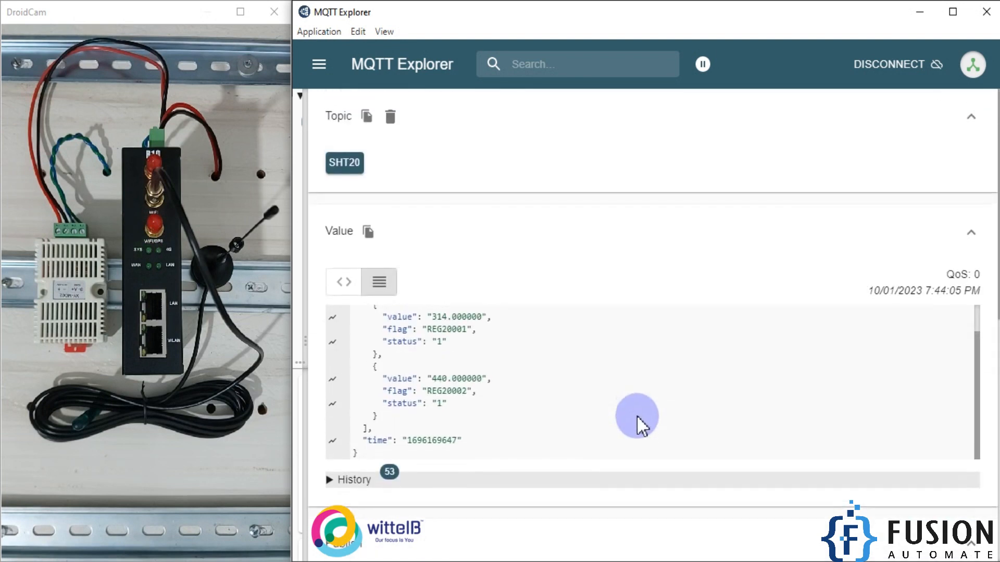
pyautogui.click(385, 336)
pyautogui.scroll(1, 409, 324)
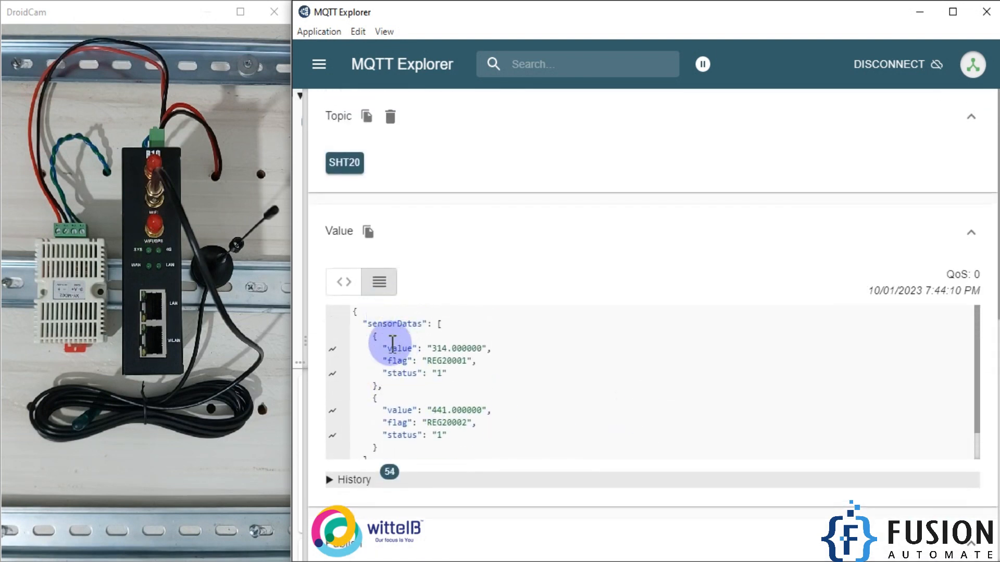
pyautogui.click(354, 312)
pyautogui.moveTo(366, 333); pyautogui.dragTo(477, 430)
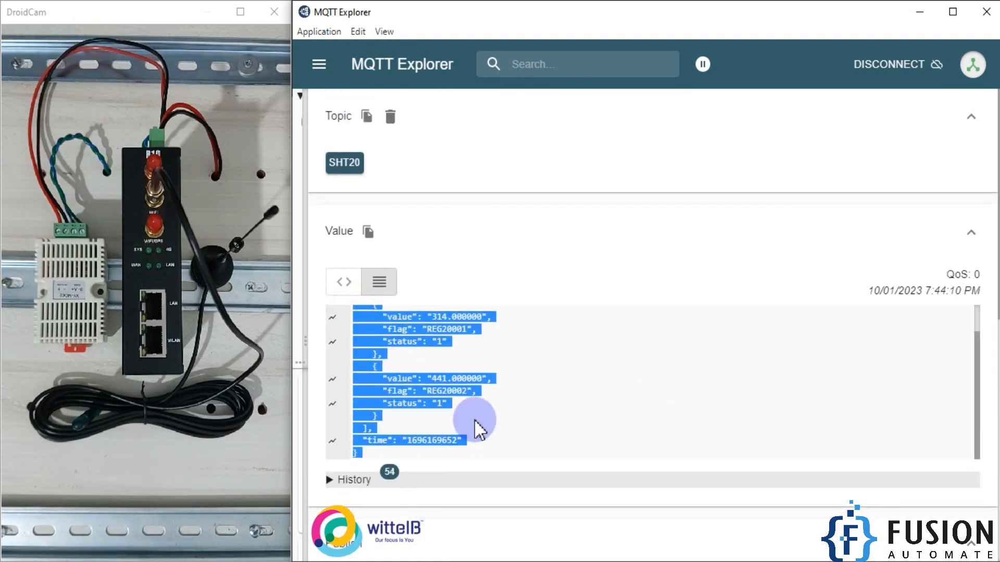
# - Examine the time, value, status and flag fields of both sensors in the SHT20 payload
pyautogui.click(475, 421)
pyautogui.doubleClick(433, 439)
pyautogui.click(461, 377)
pyautogui.doubleClick(461, 377)
pyautogui.moveTo(416, 404); pyautogui.dragTo(458, 410)
pyautogui.moveTo(389, 342); pyautogui.dragTo(443, 330)
pyautogui.doubleClick(460, 331)
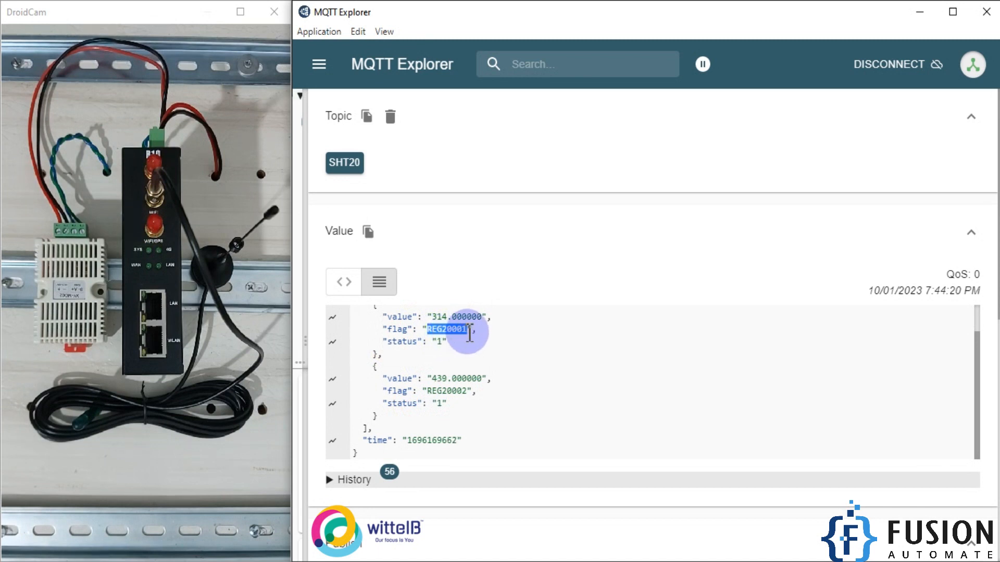
# - Switch back to the router page, review the remaining Personal Cloud publishing options and return to the overview without saving
pyautogui.click(187, 561)
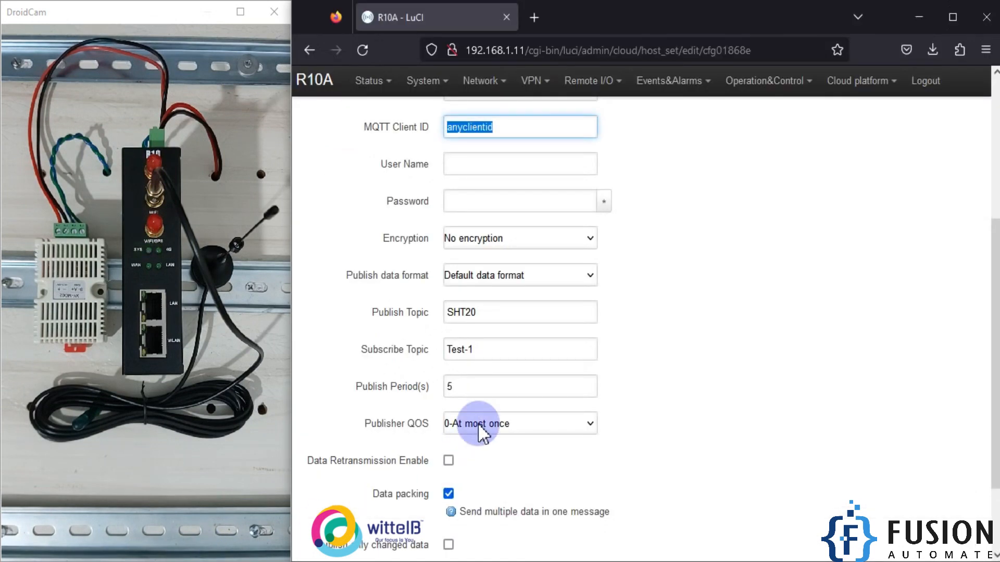
pyautogui.scroll(-3, 479, 430)
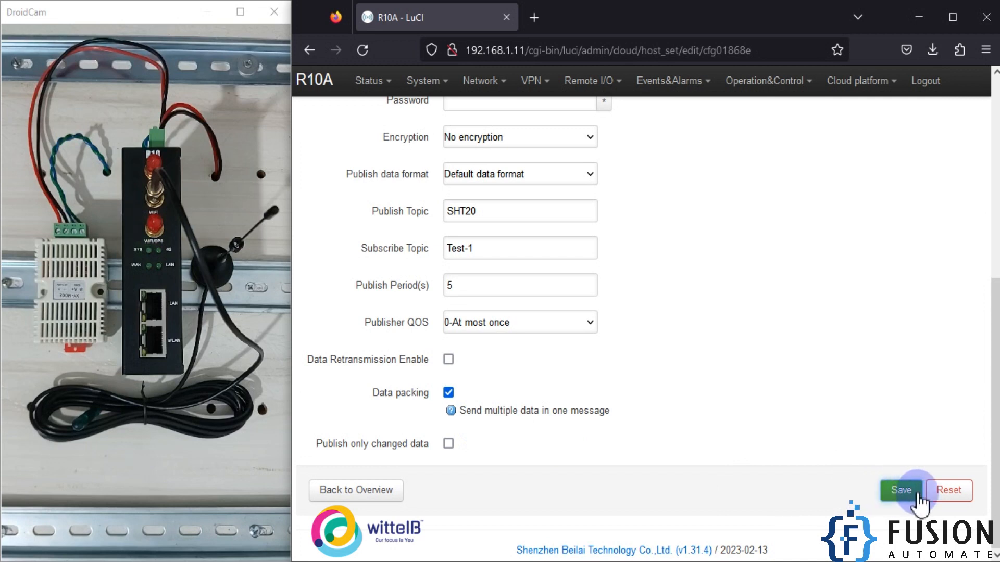
pyautogui.click(332, 494)
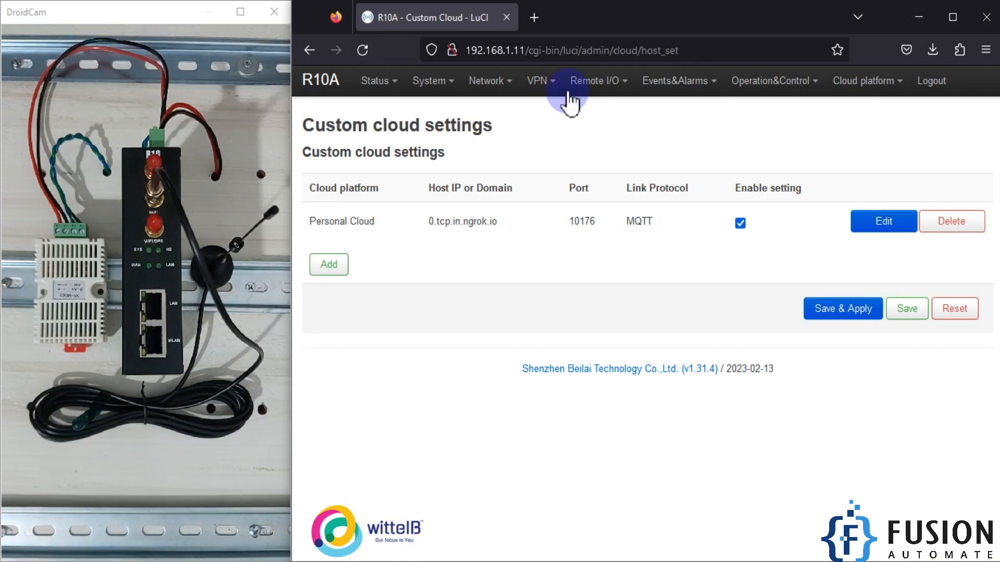
# - Go to the Modbus Master settings and check the SHT20 entry's mapping address
pyautogui.moveTo(586, 83)
pyautogui.click(588, 195)
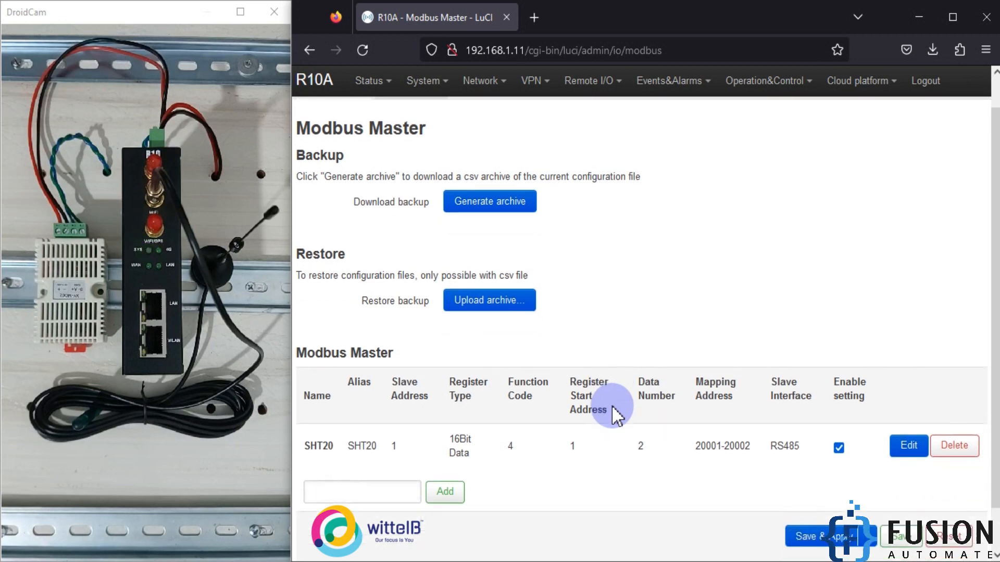
pyautogui.scroll(-1, 666, 422)
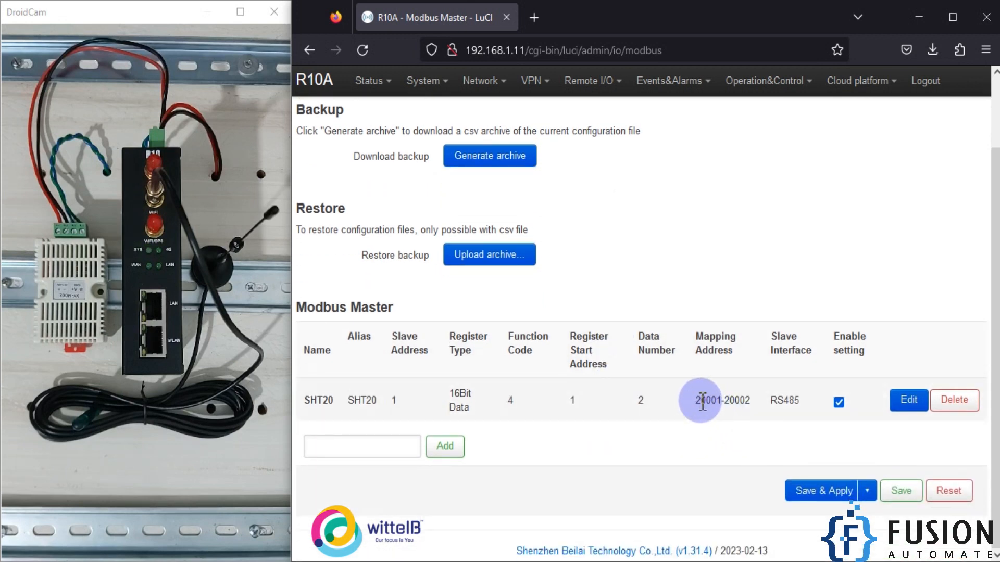
pyautogui.moveTo(696, 401); pyautogui.dragTo(716, 402)
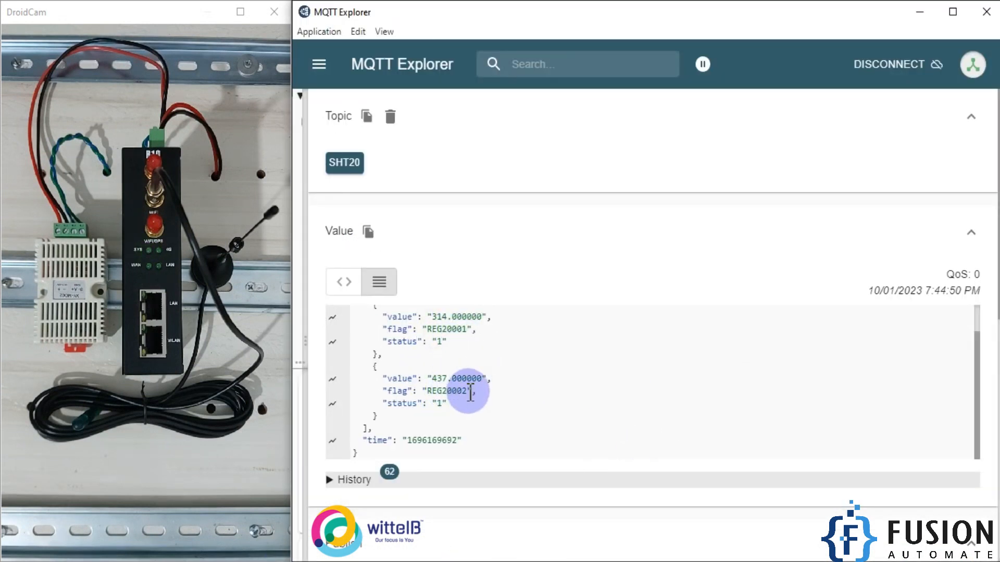
# - Switch to MQTT Explorer and compare the payload's REG flags with the SHT20 mapping addresses
pyautogui.moveTo(427, 329); pyautogui.dragTo(446, 329)
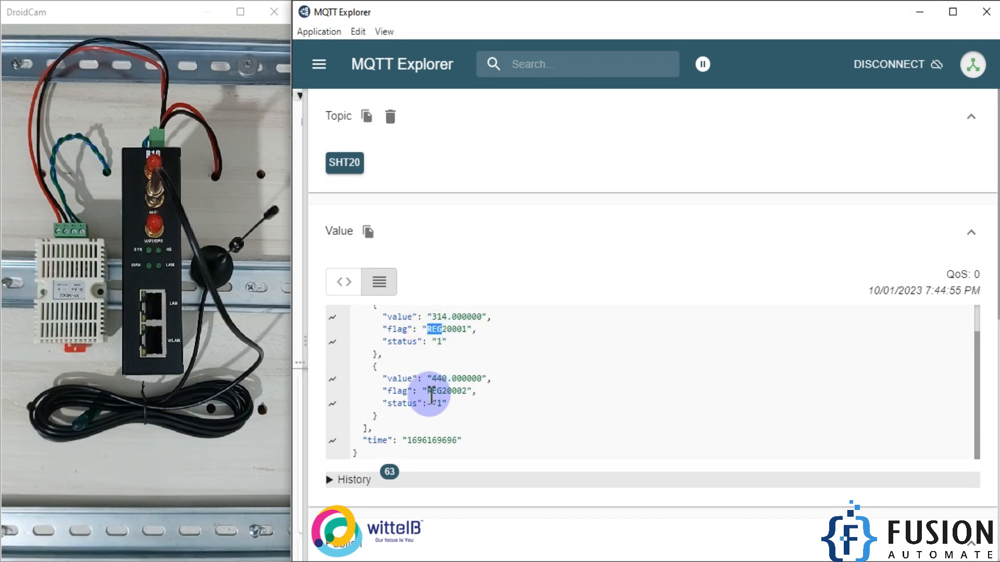
pyautogui.moveTo(428, 391); pyautogui.dragTo(442, 391)
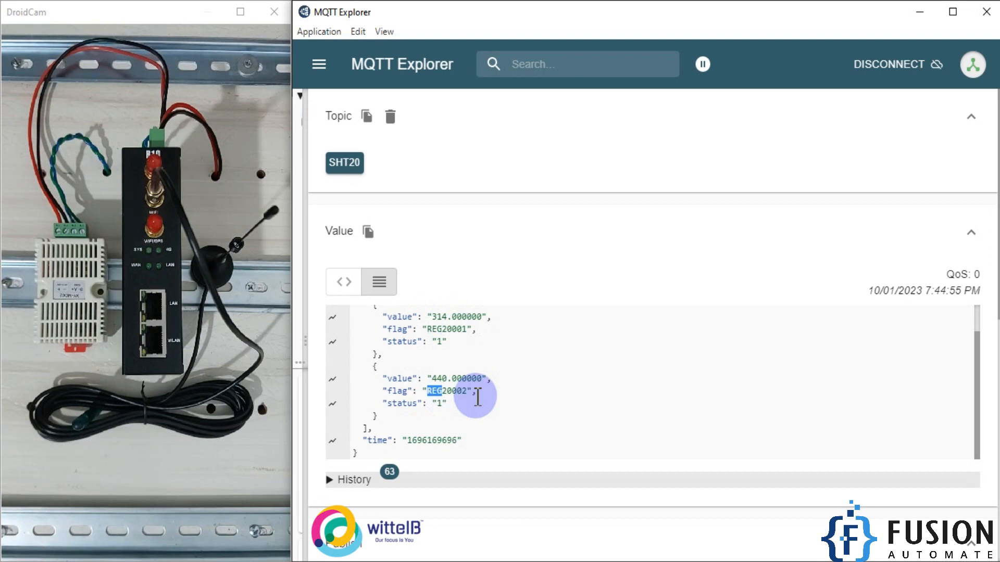
pyautogui.click(918, 13)
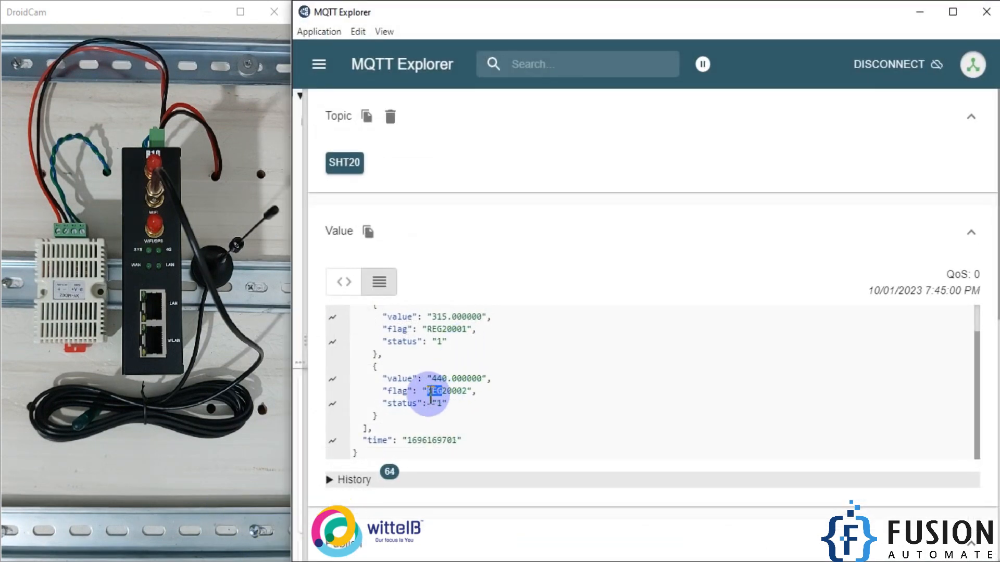
pyautogui.moveTo(472, 391); pyautogui.dragTo(441, 391)
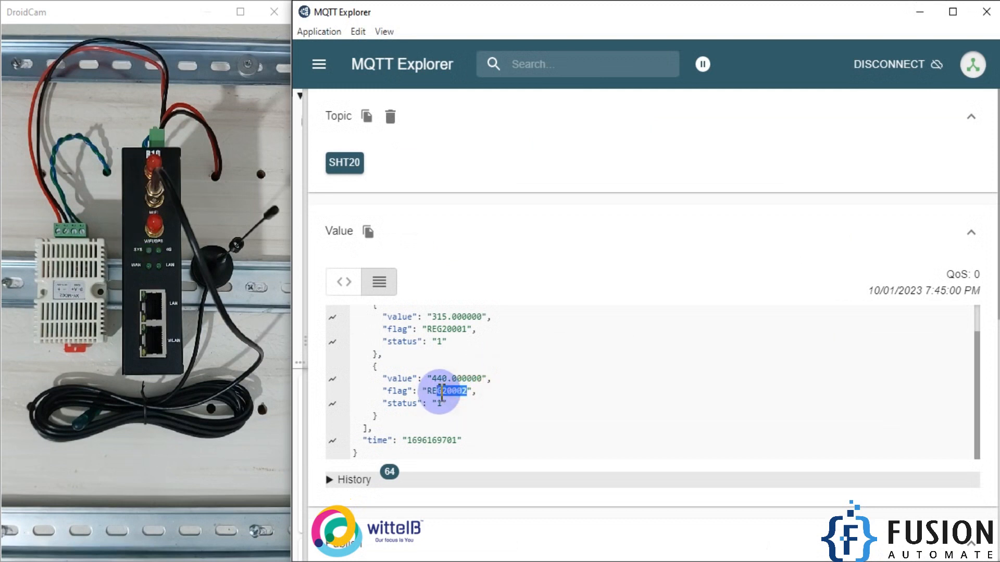
pyautogui.moveTo(442, 329); pyautogui.dragTo(471, 347)
pyautogui.click(476, 343)
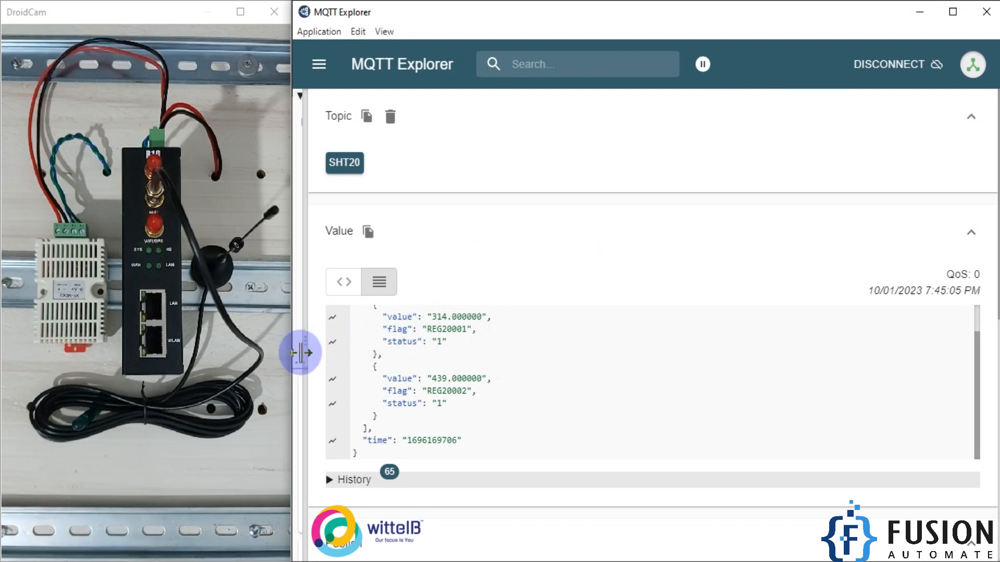
# - Narrow the topic details to view both SHT20 charts, and return to the router's browser page
pyautogui.moveTo(301, 353); pyautogui.dragTo(952, 341)
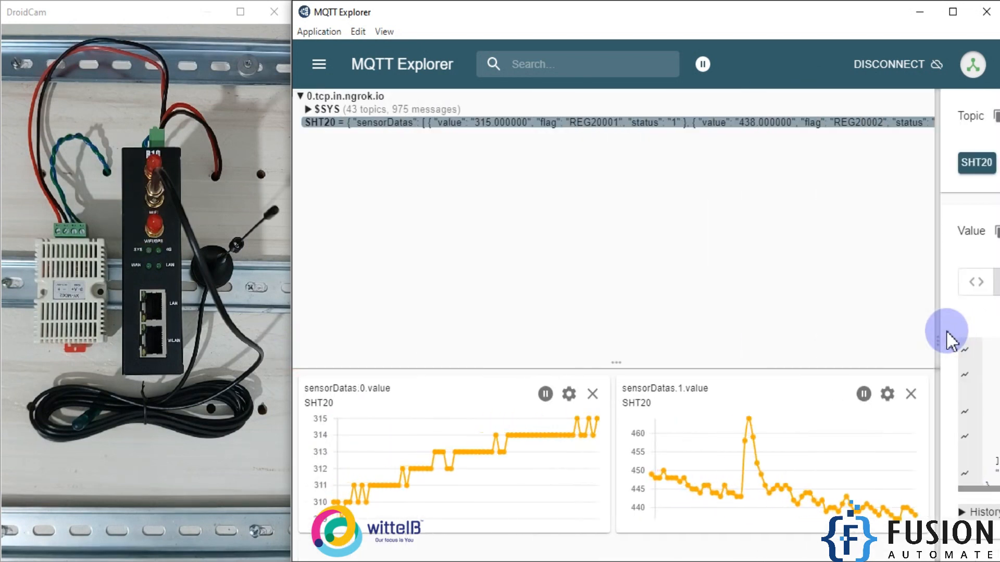
pyautogui.click(953, 11)
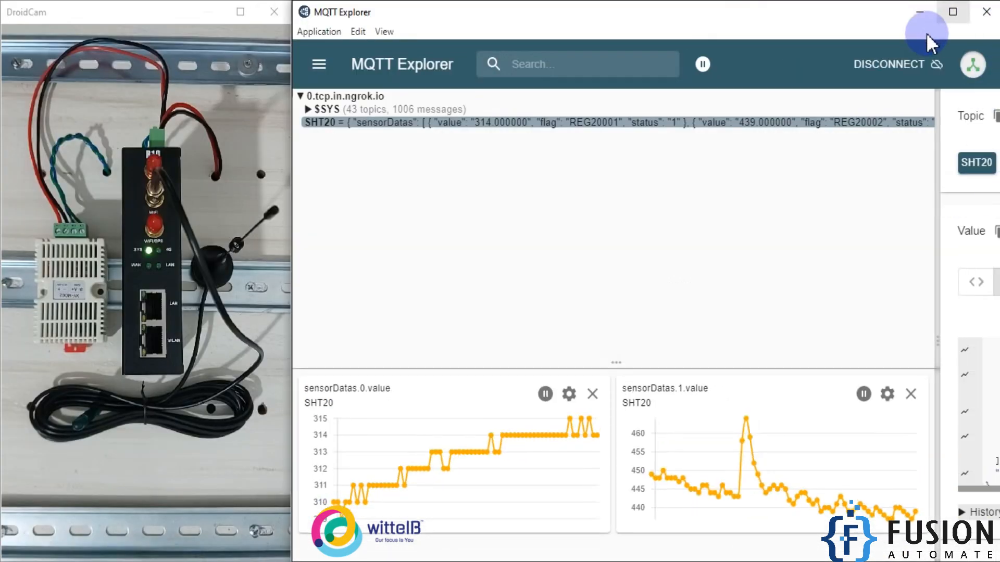
pyautogui.click(919, 8)
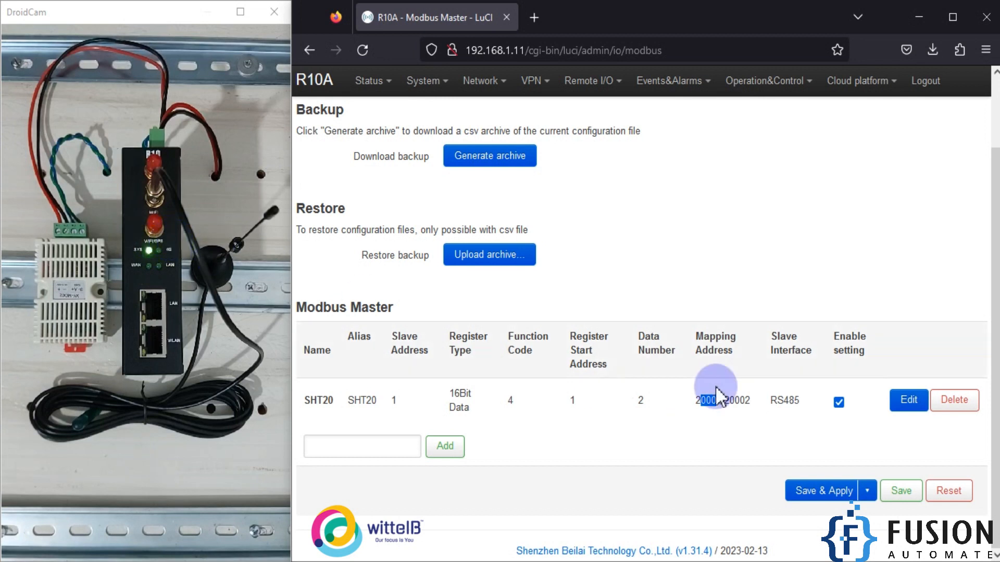
# - Go to the custom cloud settings and reopen the Personal Cloud entry at its publishing options
pyautogui.moveTo(857, 84)
pyautogui.click(856, 110)
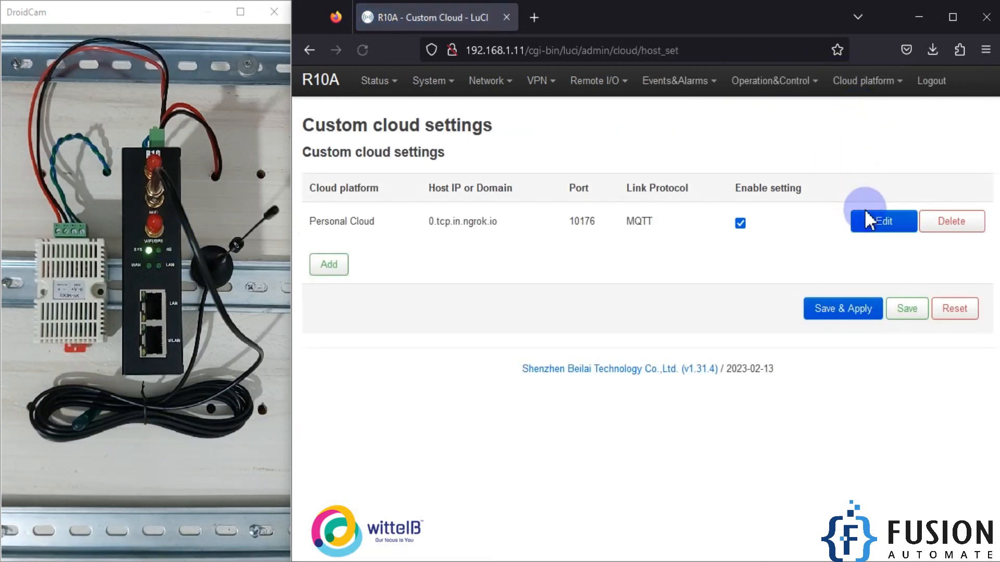
pyautogui.click(877, 230)
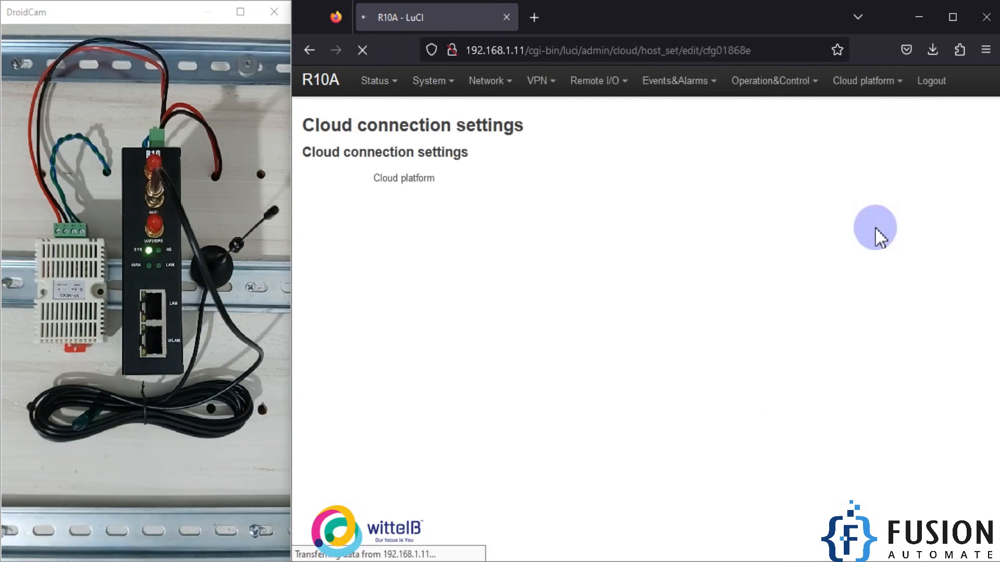
pyautogui.scroll(-5, 557, 399)
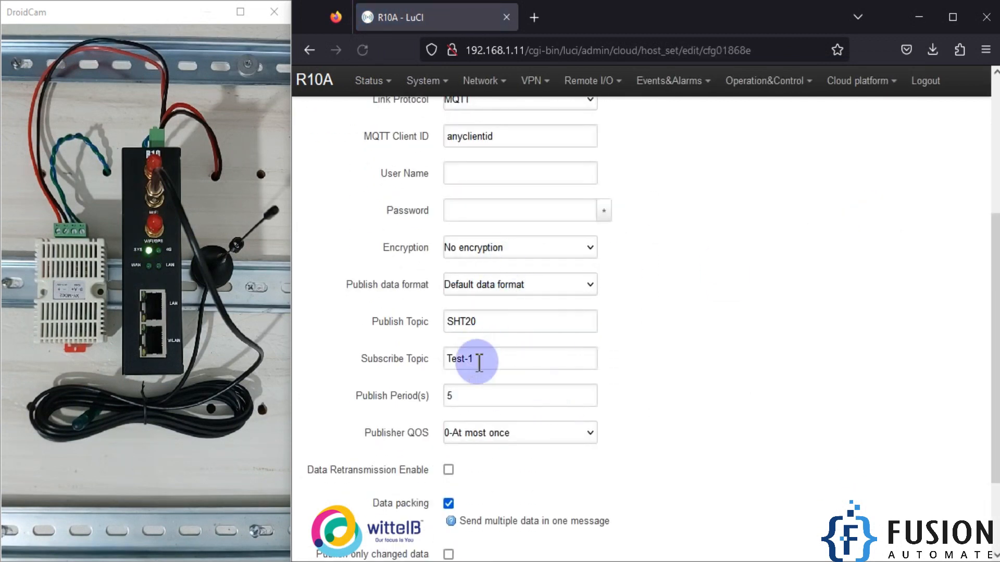
pyautogui.scroll(-3, 476, 402)
# - Review the publish period, publisher QOS, data retransmission, data packing and changed-data options, and return to the overview without saving
pyautogui.doubleClick(399, 317)
pyautogui.tripleClick(398, 317)
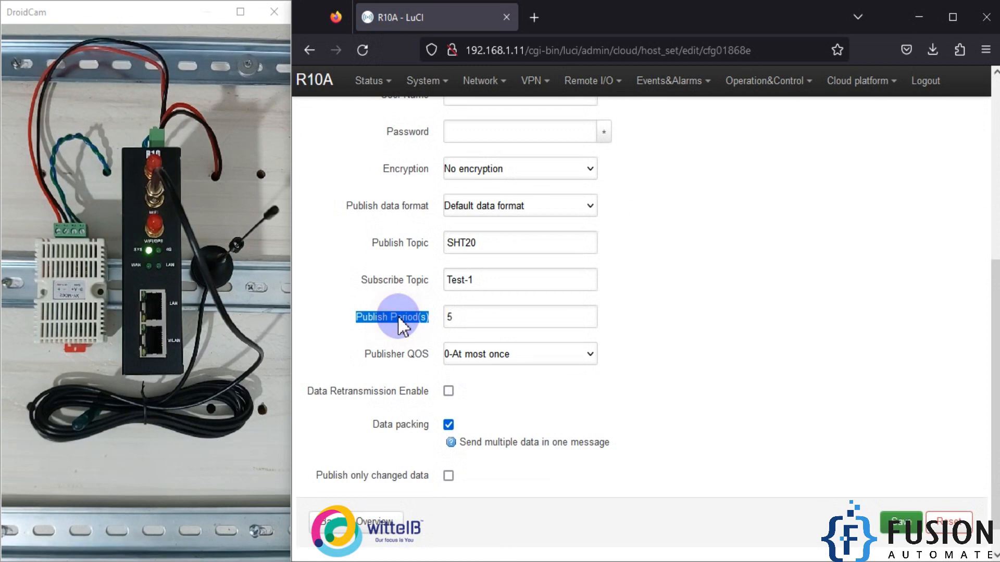
pyautogui.click(432, 317)
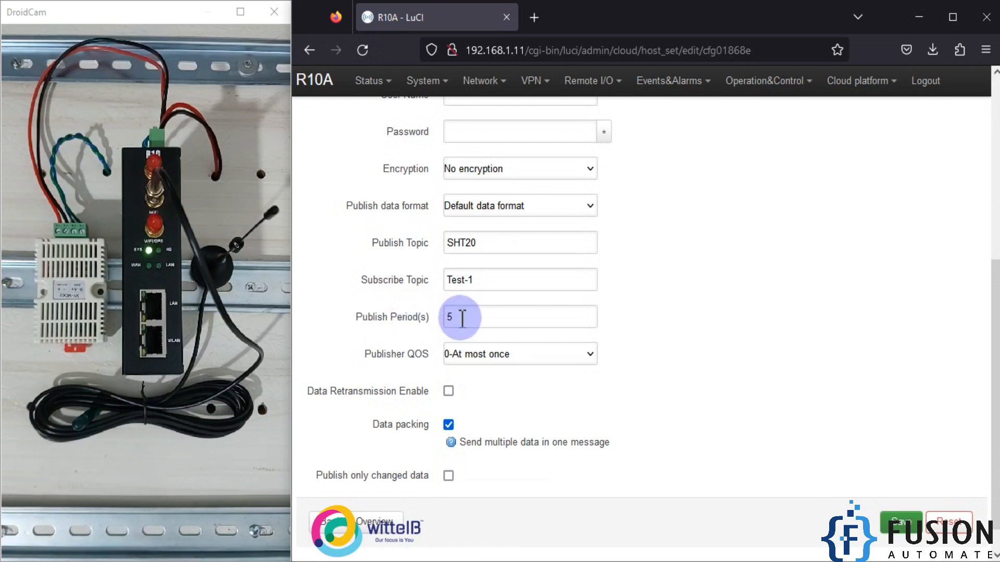
pyautogui.click(385, 353)
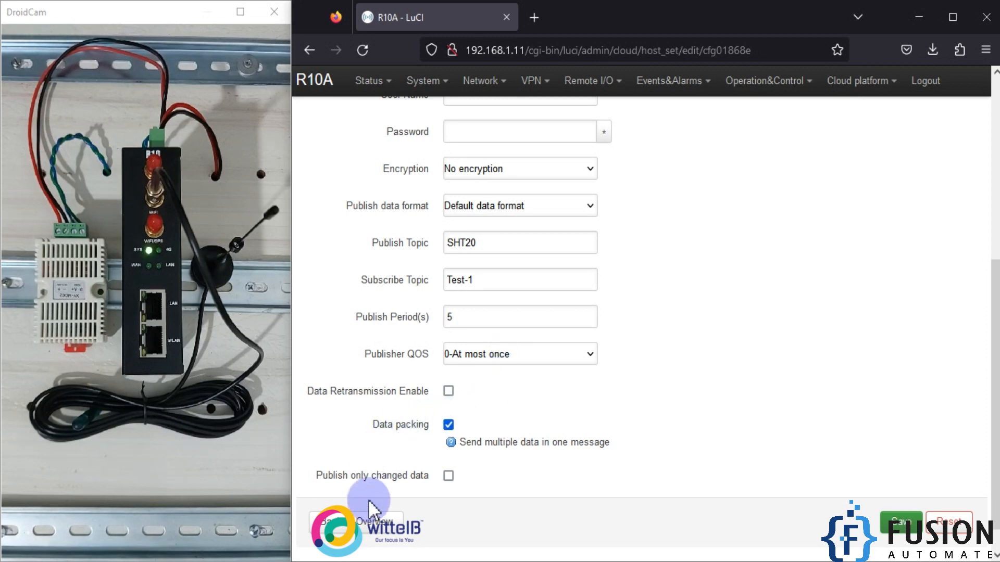
pyautogui.click(380, 522)
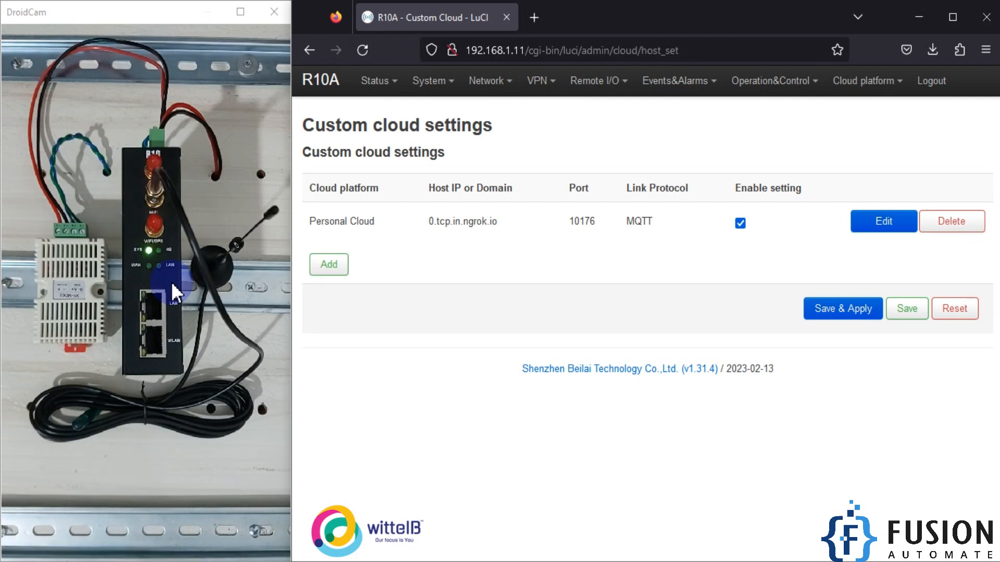
# - Check the live SHT20 data in MQTT Explorer and switch to the image R10A Modbus to MQTT.png
pyautogui.click(255, 561)
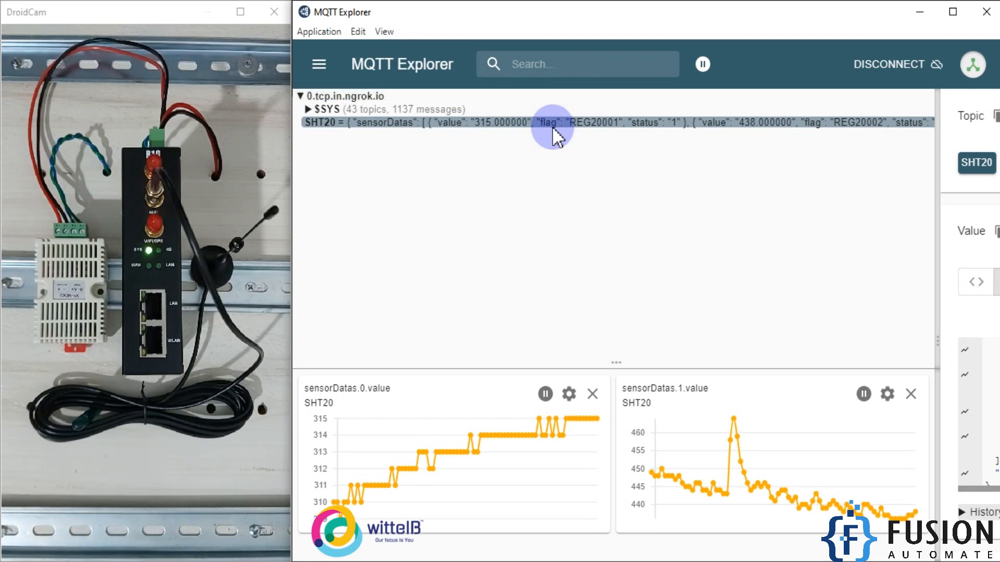
pyautogui.click(213, 561)
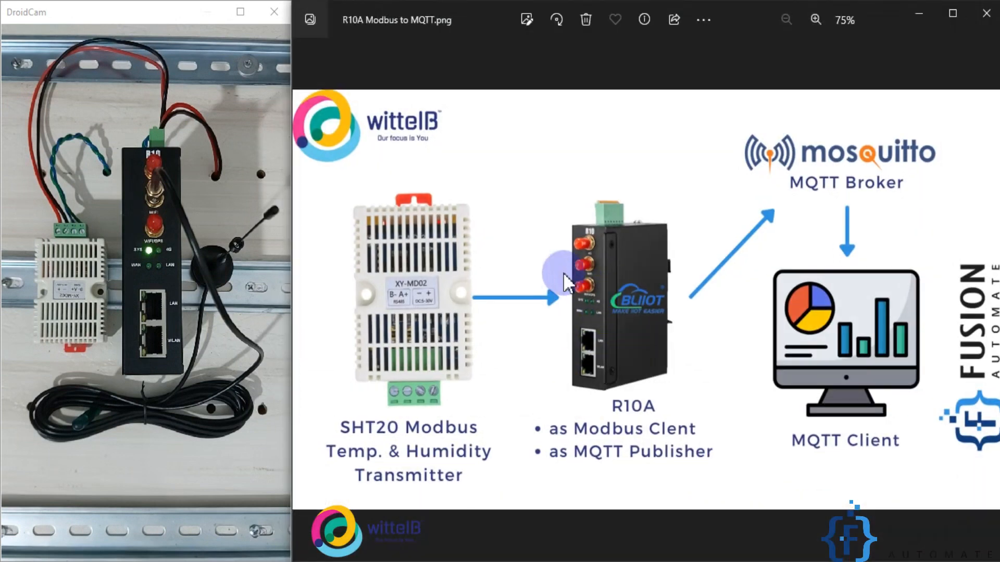